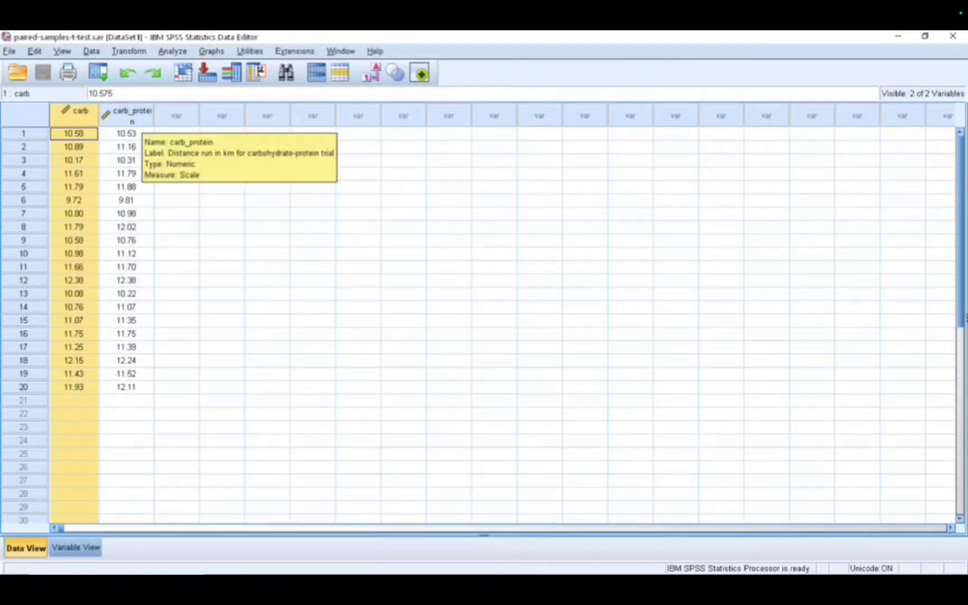
Widen the carb_protein column in the data grid until its name fits on one line.
click(135, 118)
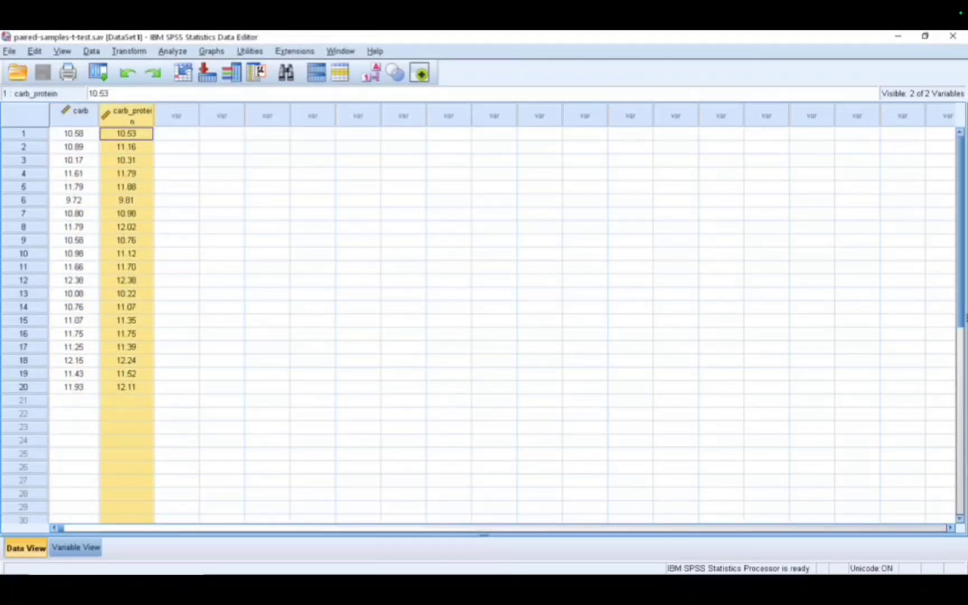
drag(154, 115, 155, 115)
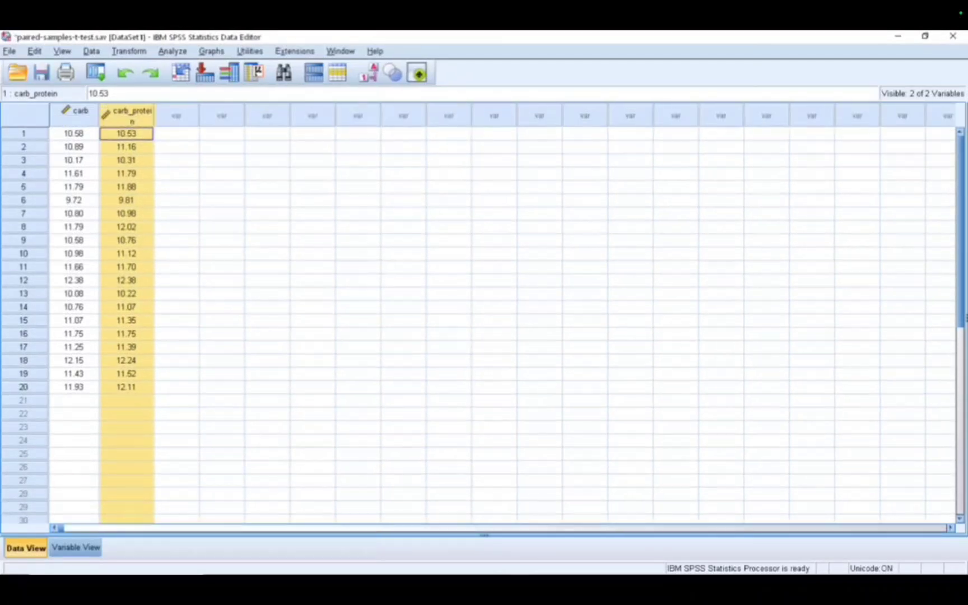
drag(154, 115, 159, 116)
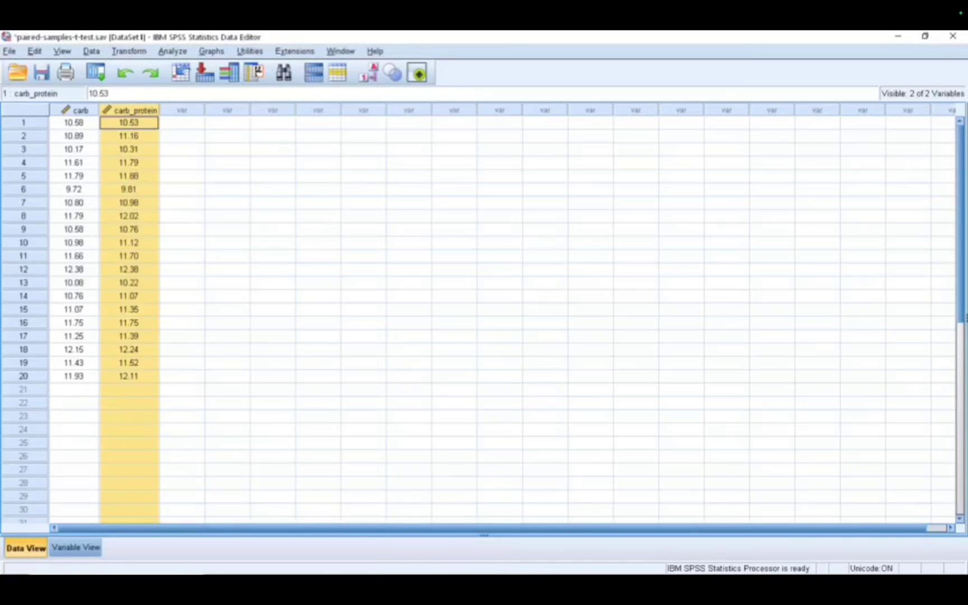
click(128, 150)
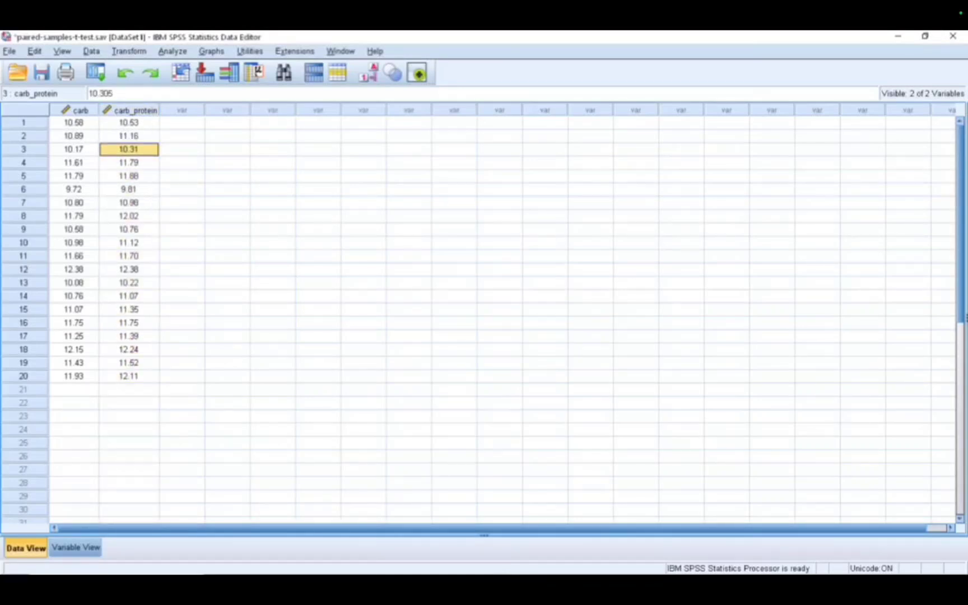
click(227, 149)
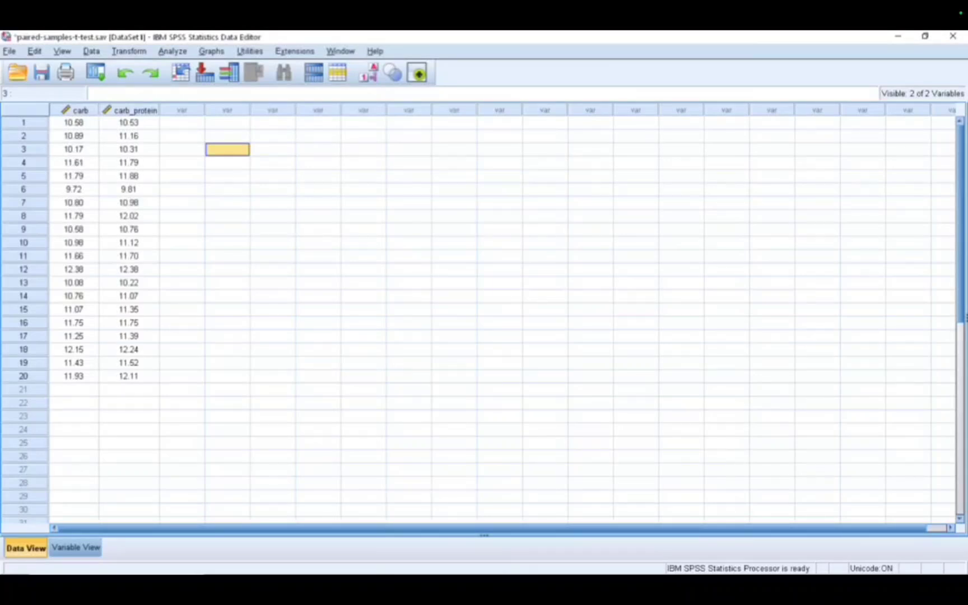
click(130, 111)
click(75, 110)
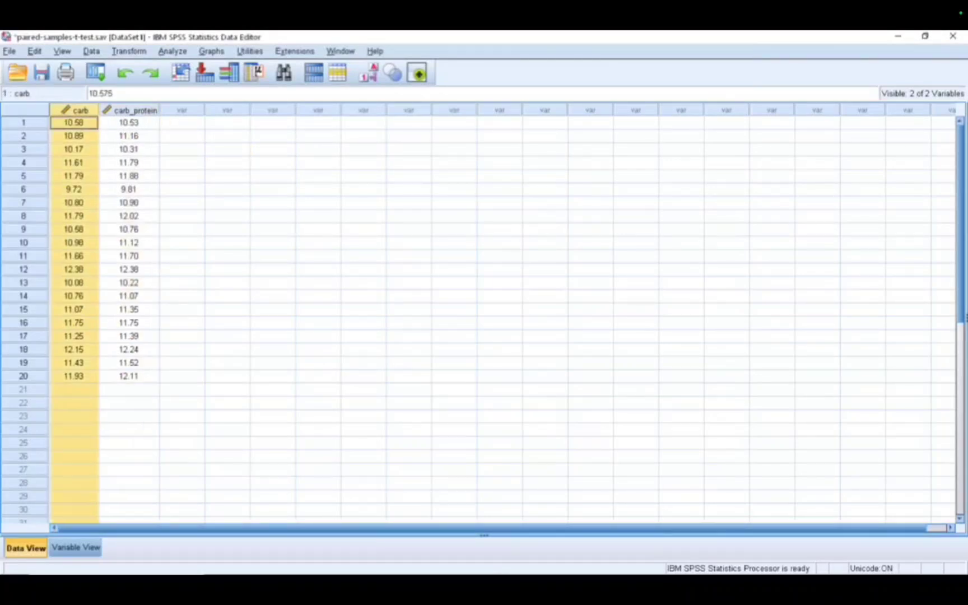
In the variable definitions, add the prefix "Carb_" to the start of the carb variable's label.
click(75, 547)
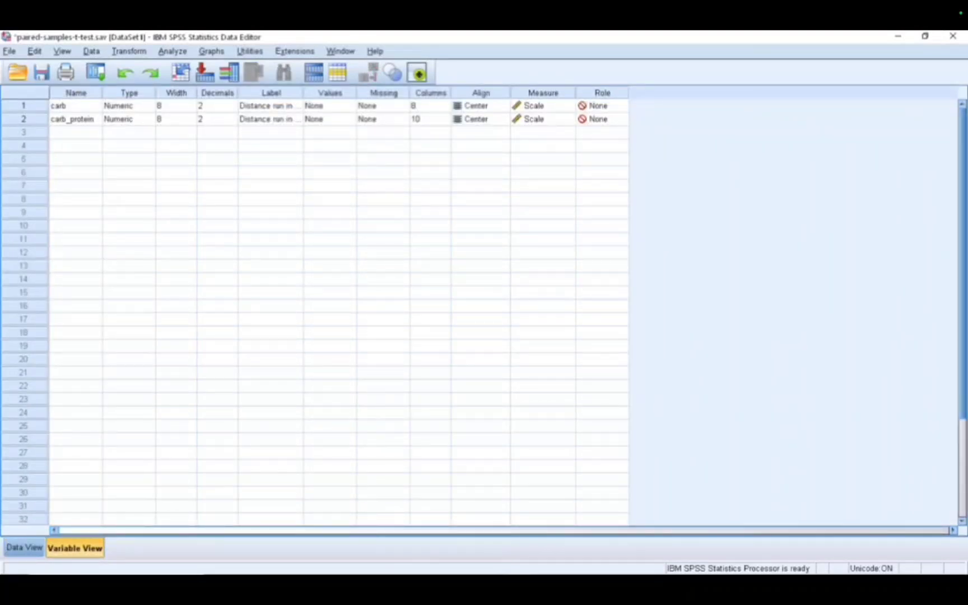
click(76, 106)
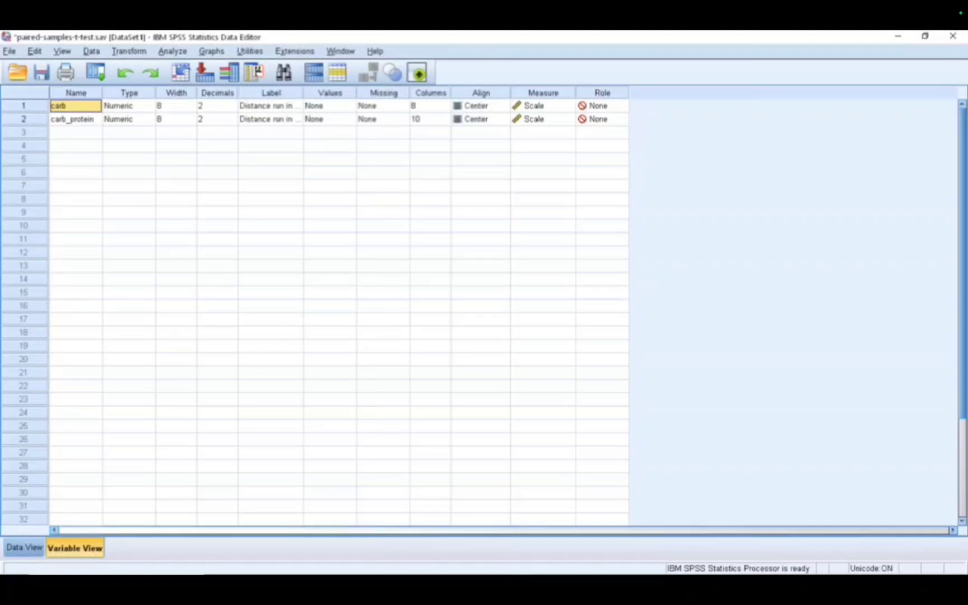
click(75, 119)
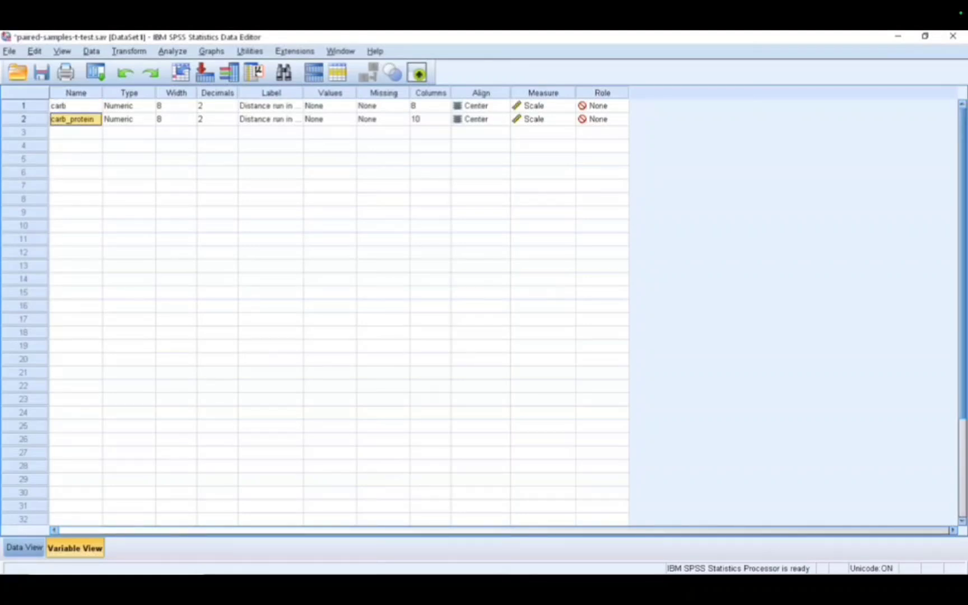
click(271, 93)
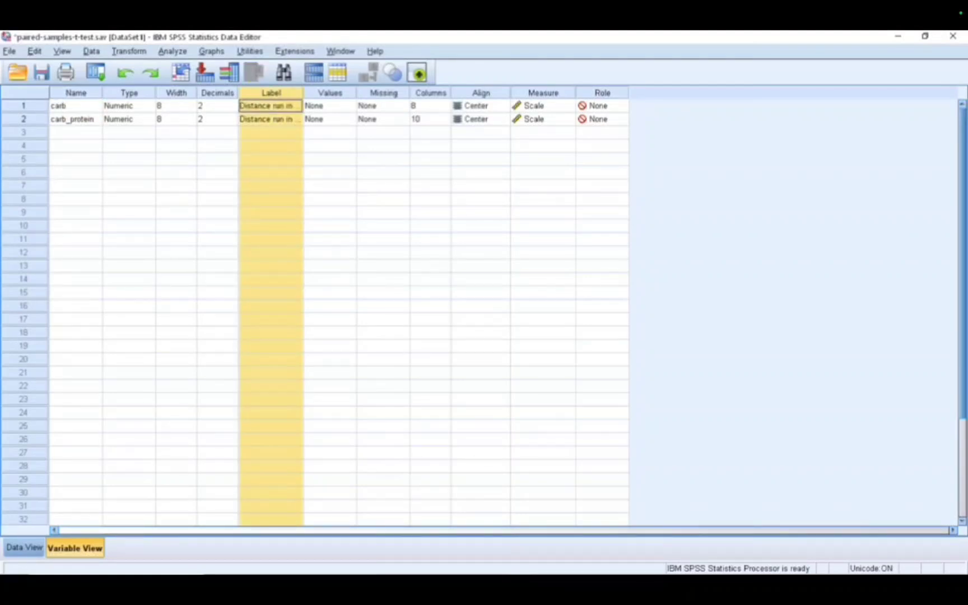
click(270, 105)
double_click(270, 106)
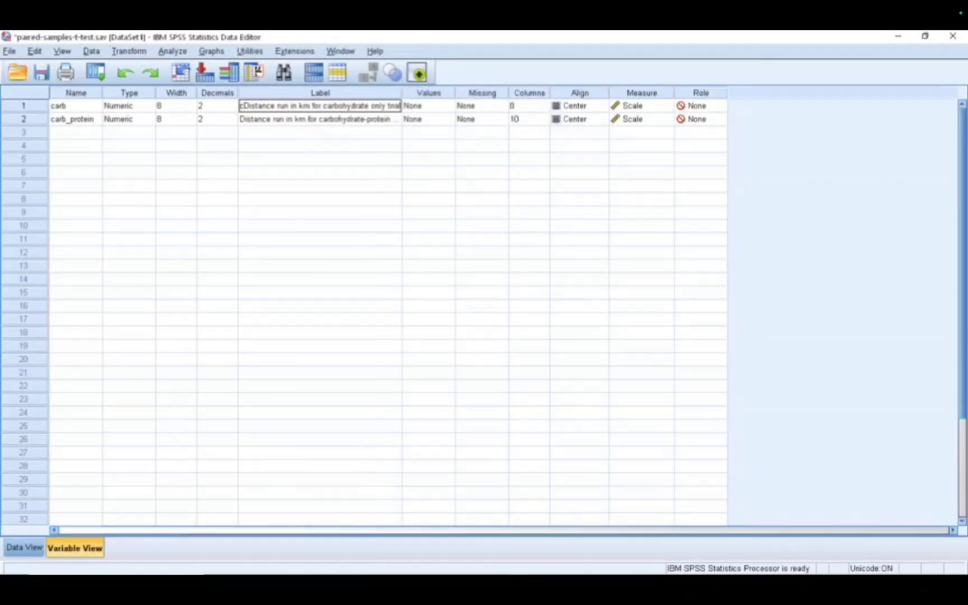
text(Carb)
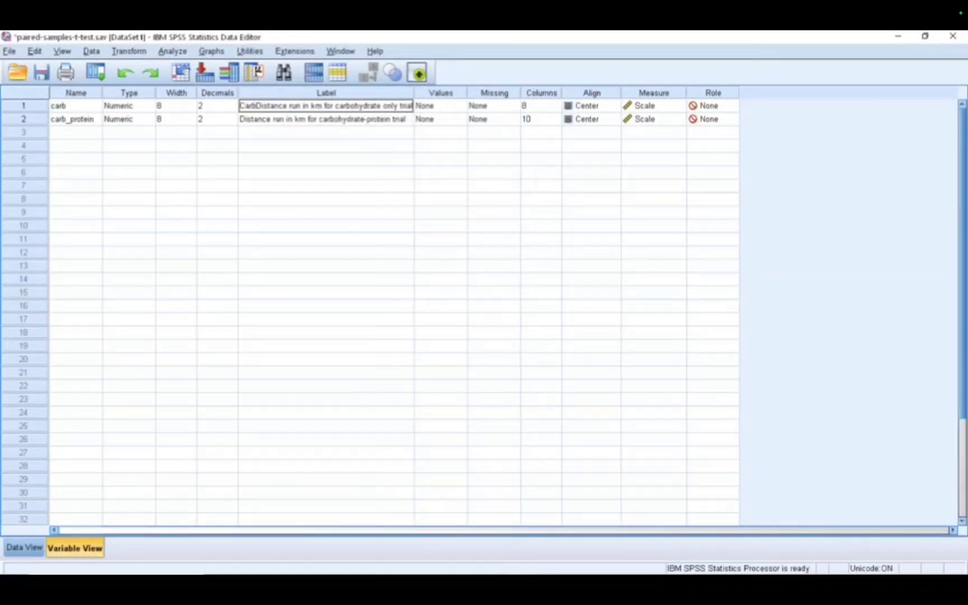
text(_)
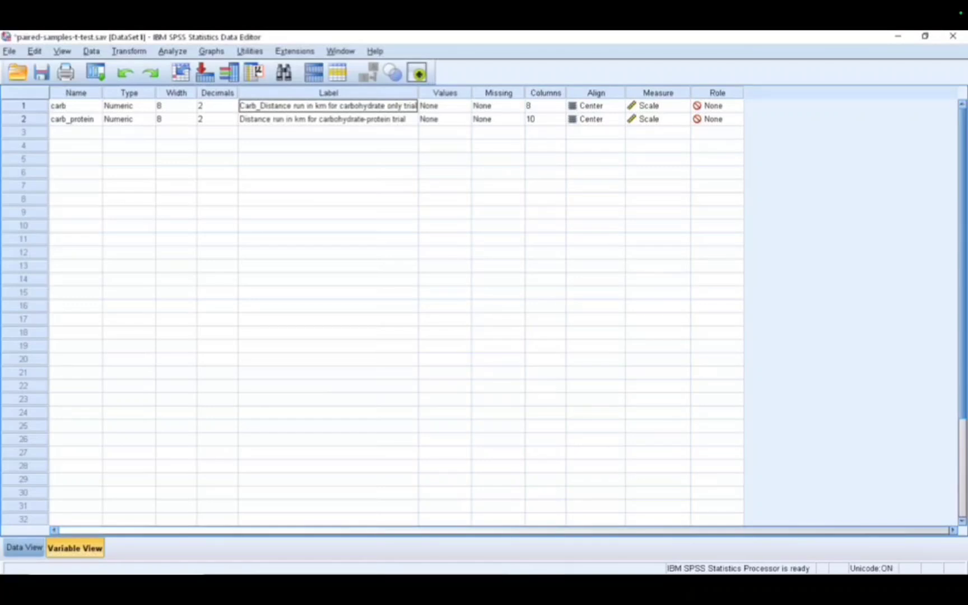
key(Return)
Add the prefix "Carb_protein_" to the start of the carb_protein variable's label.
click(240, 119)
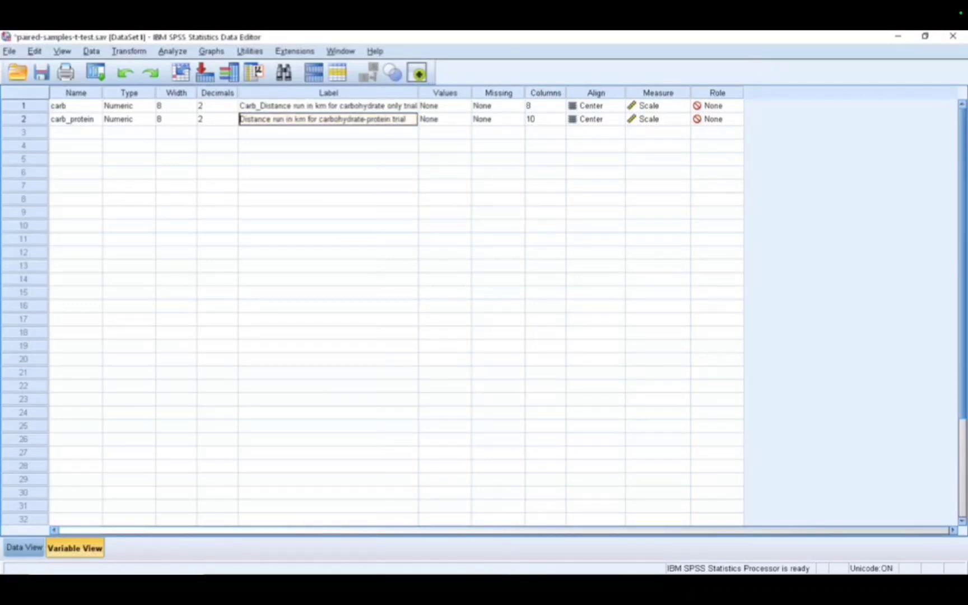
text(Car)
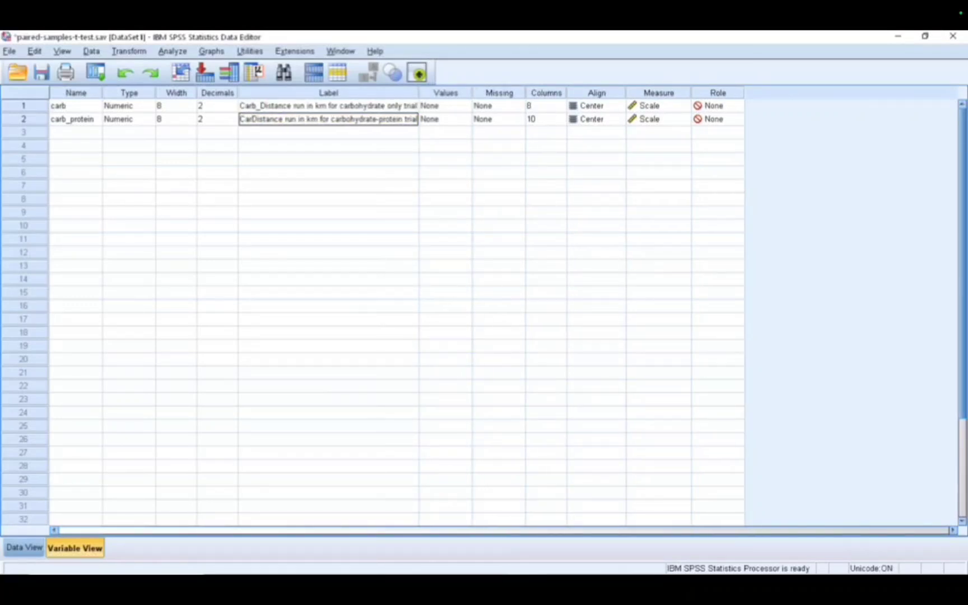
text(b_)
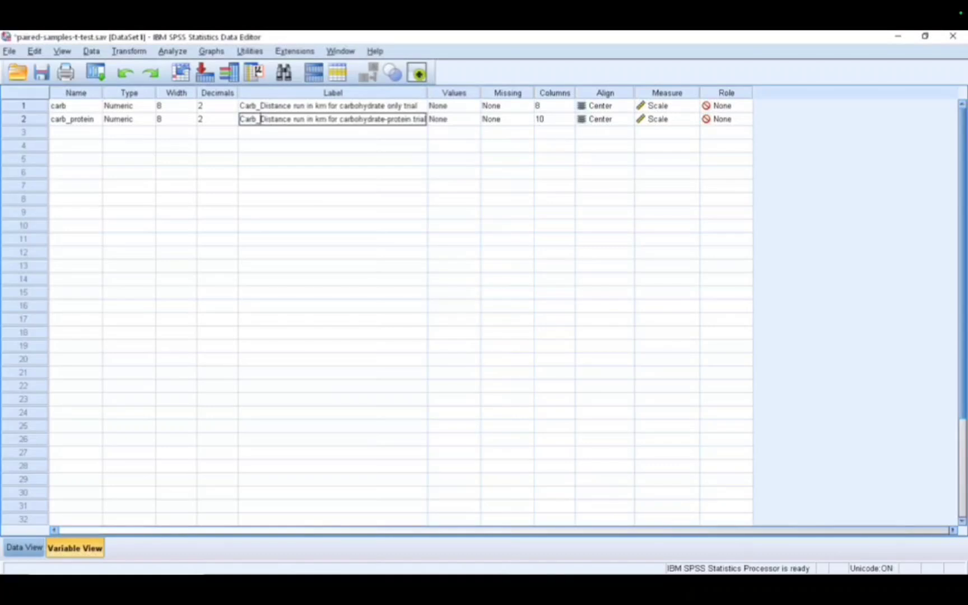
text(prot)
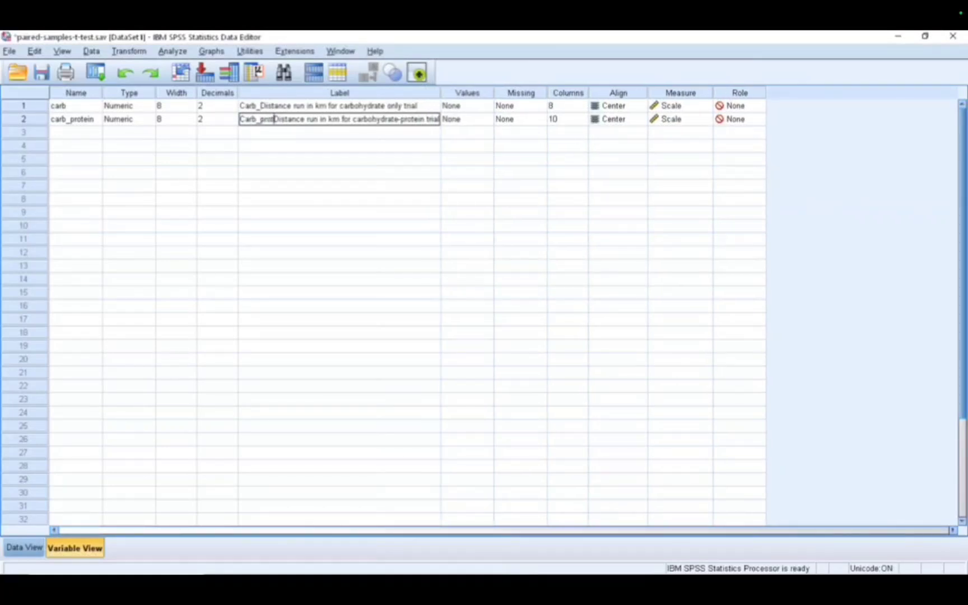
text(ein_)
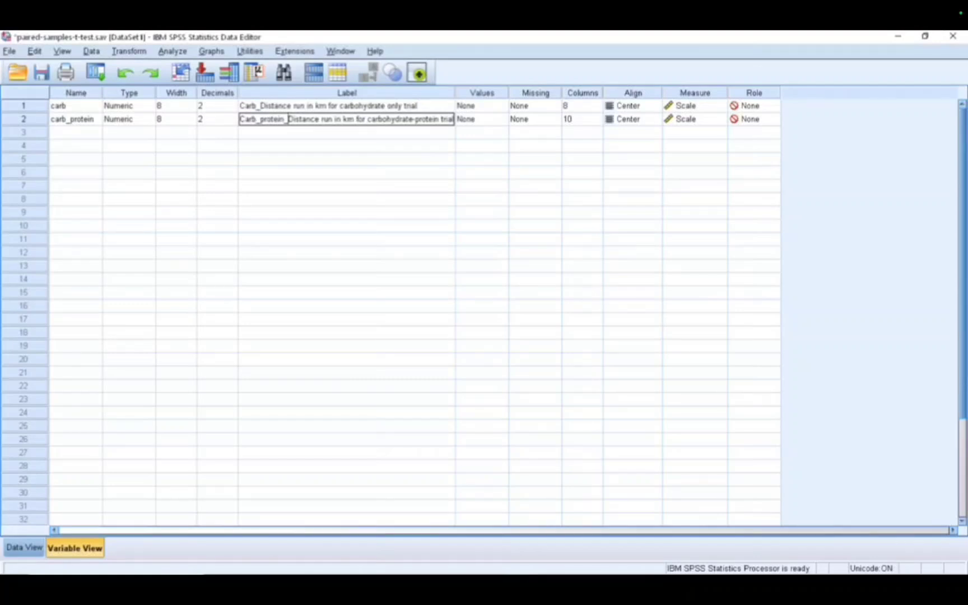
Review the Values, Missing, Columns, Align, Measure and Role attributes, keeping Scale as the measure of both variables and None as carb's role.
click(481, 93)
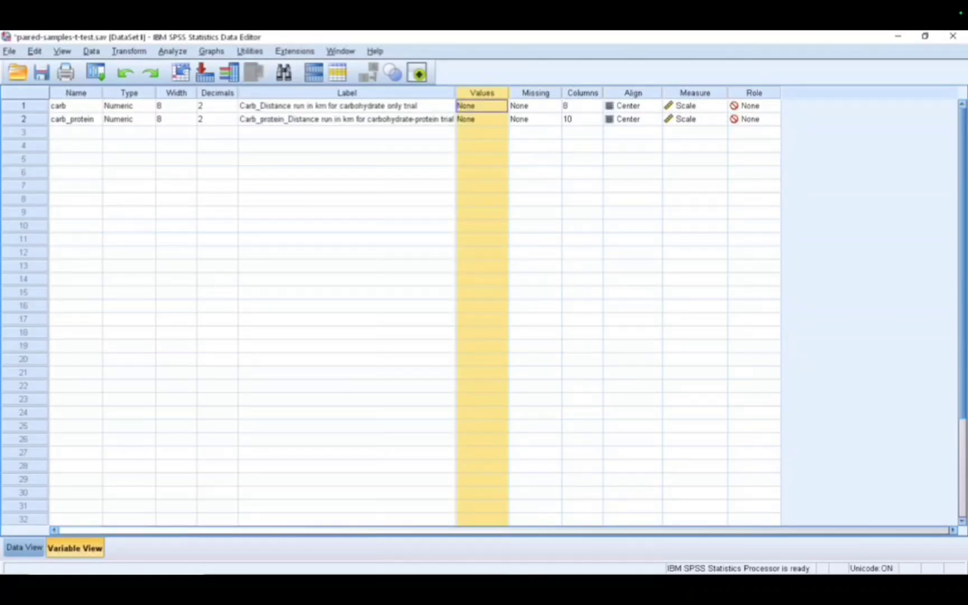
click(535, 93)
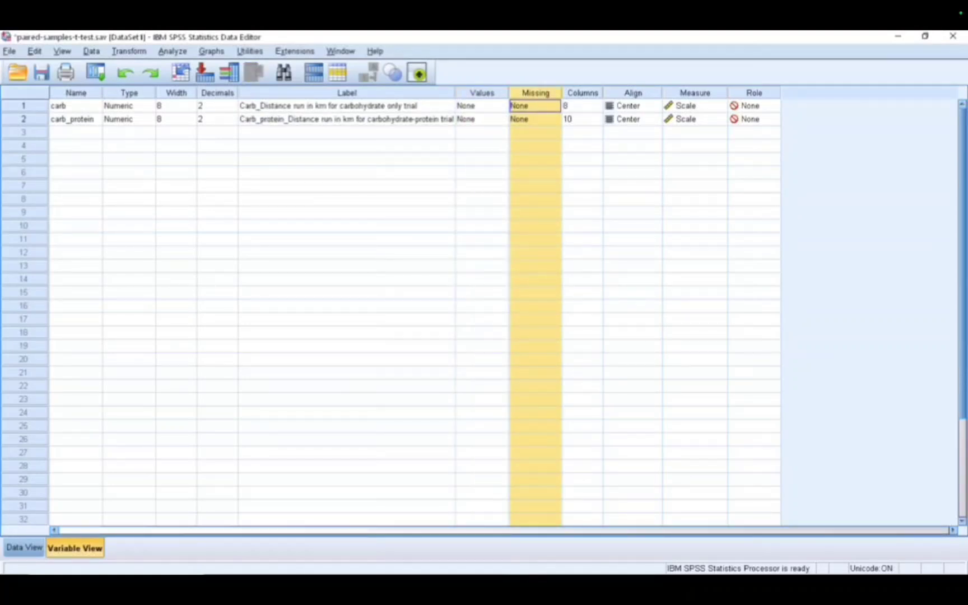
click(583, 93)
click(633, 93)
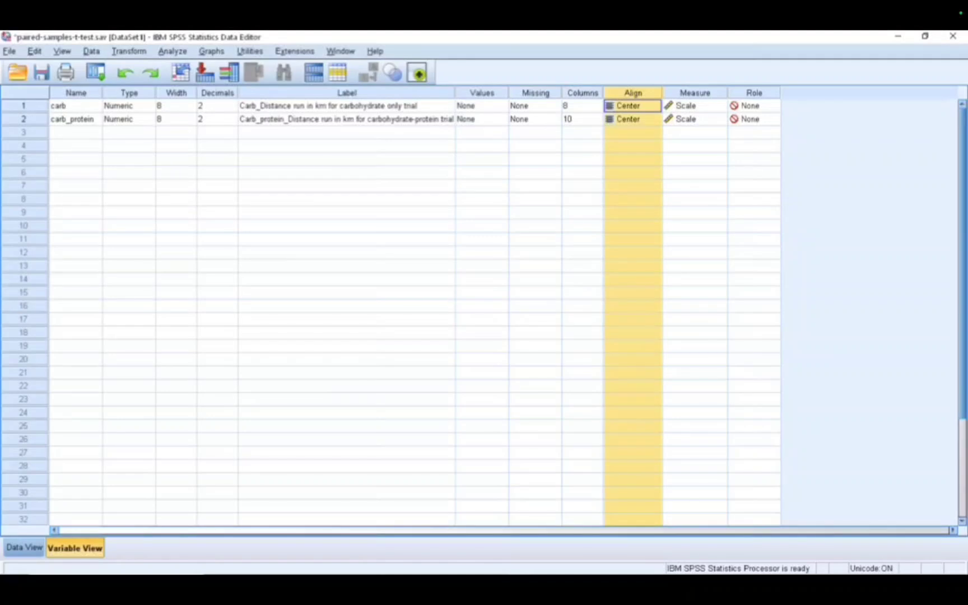
click(695, 93)
click(719, 105)
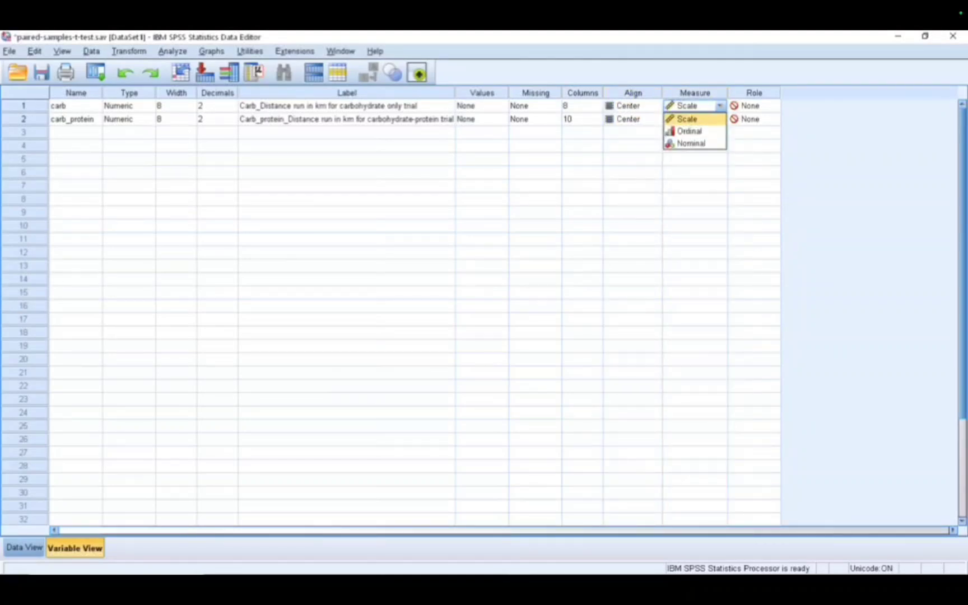
click(694, 118)
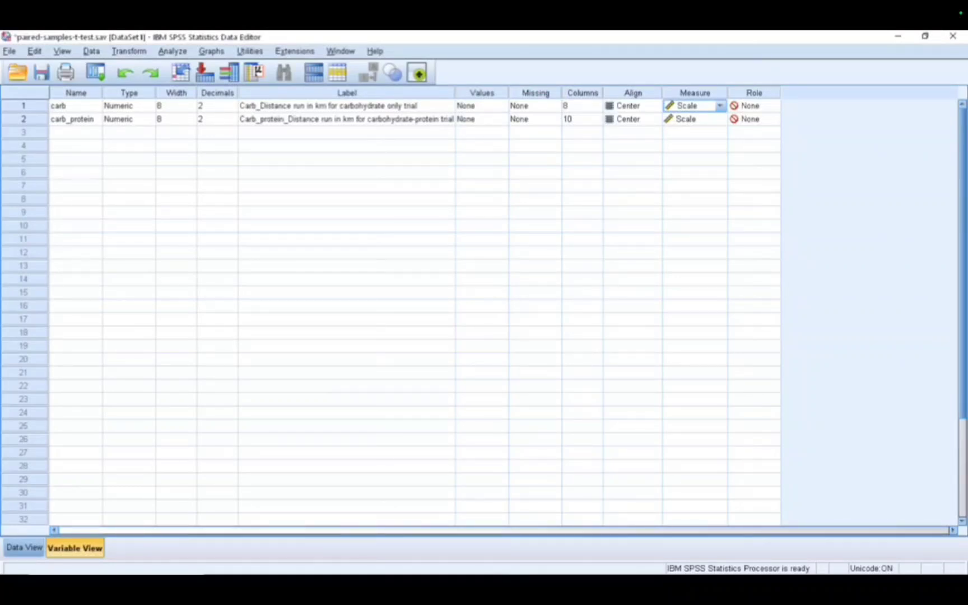
click(720, 119)
click(695, 132)
click(754, 93)
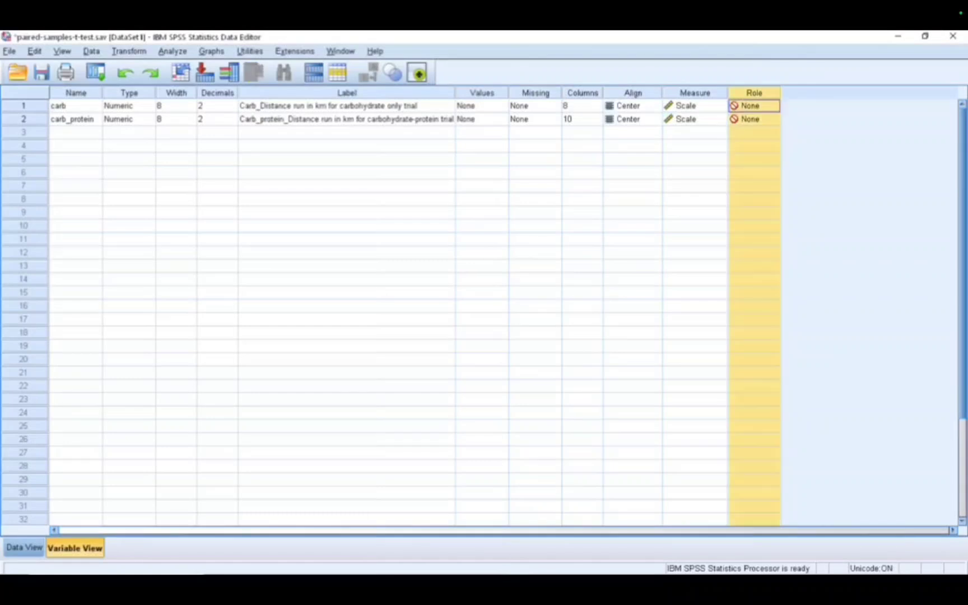
click(773, 106)
click(751, 156)
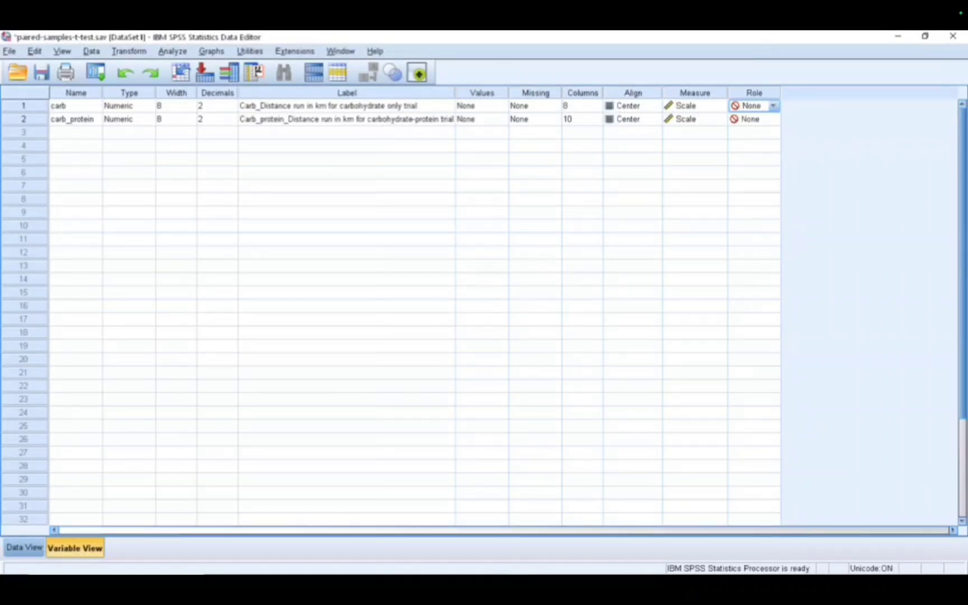
Return to the data grid and start a Compute Variable transformation with "difference" as the target variable.
click(25, 548)
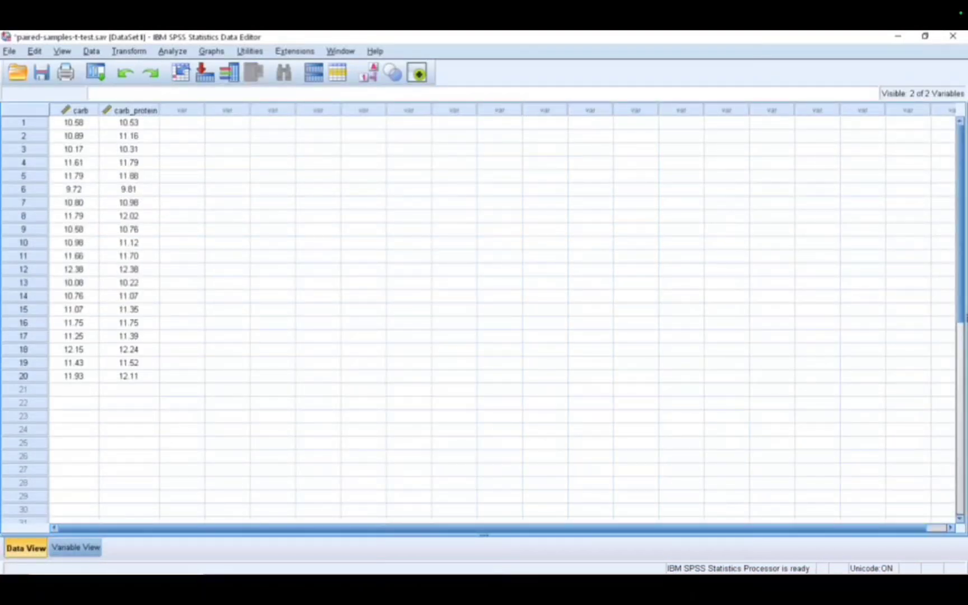
scroll(481, 313, down, 4)
scroll(482, 314, up, 4)
click(129, 51)
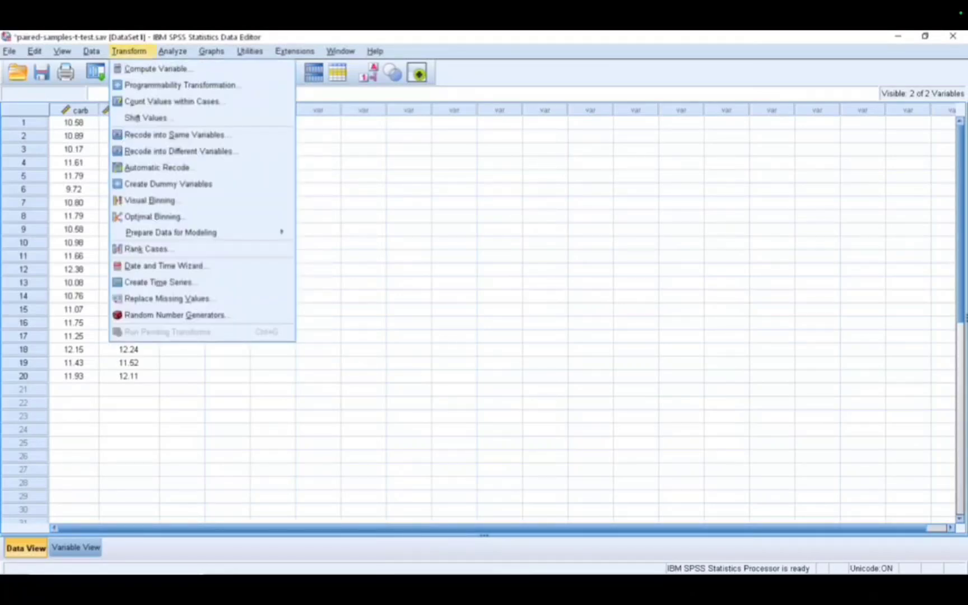
click(158, 69)
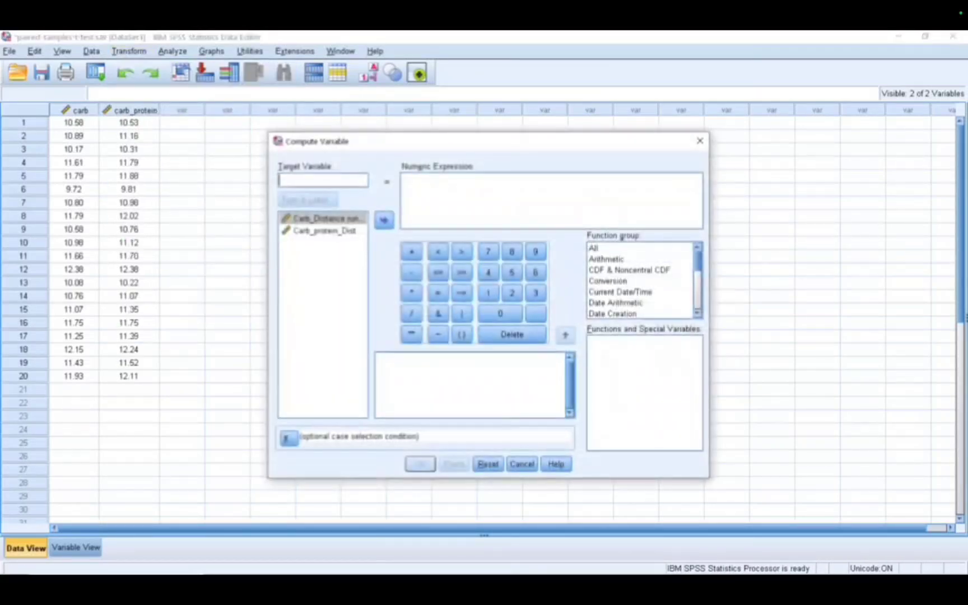
text(diff)
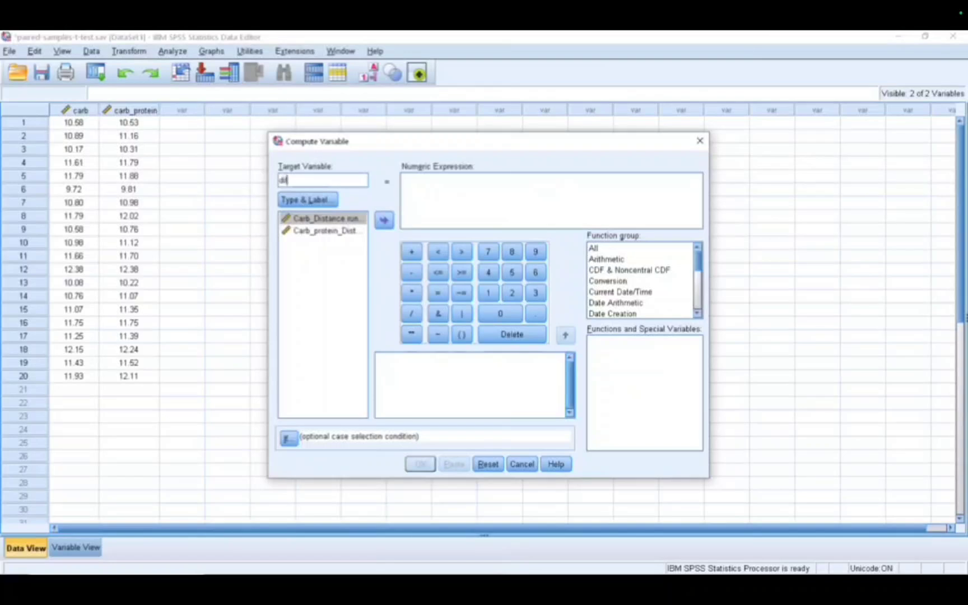
text(erence)
Compute the target variable from the numeric expression carb_protein-carb and go back to the Data Editor window.
click(327, 231)
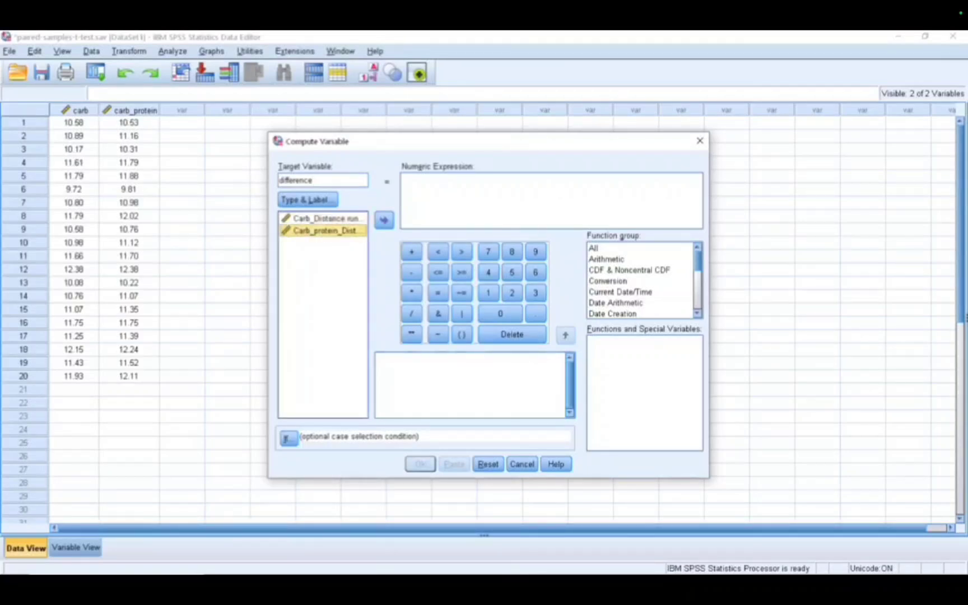
click(384, 220)
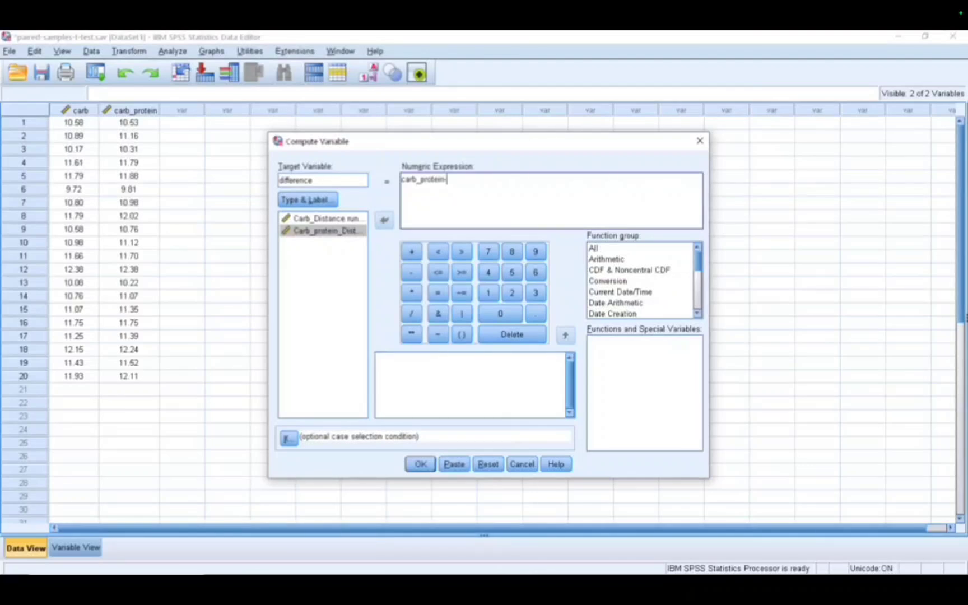
text(-)
click(325, 219)
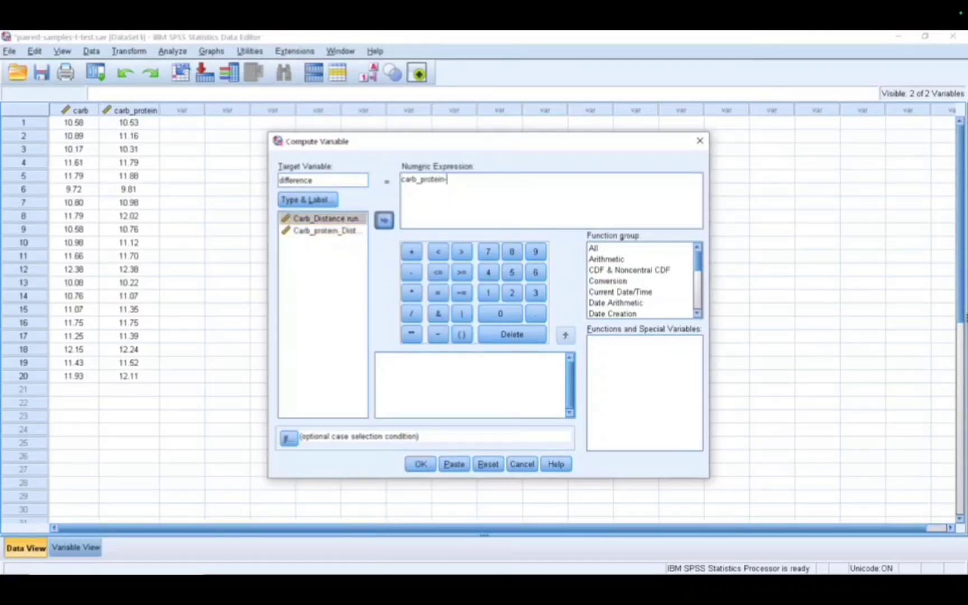
click(384, 220)
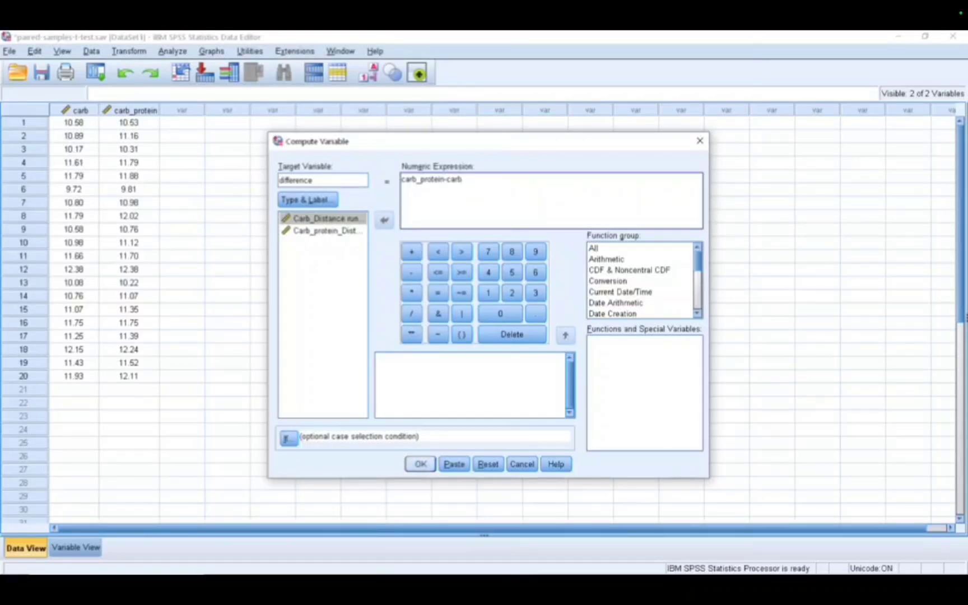
key(Return)
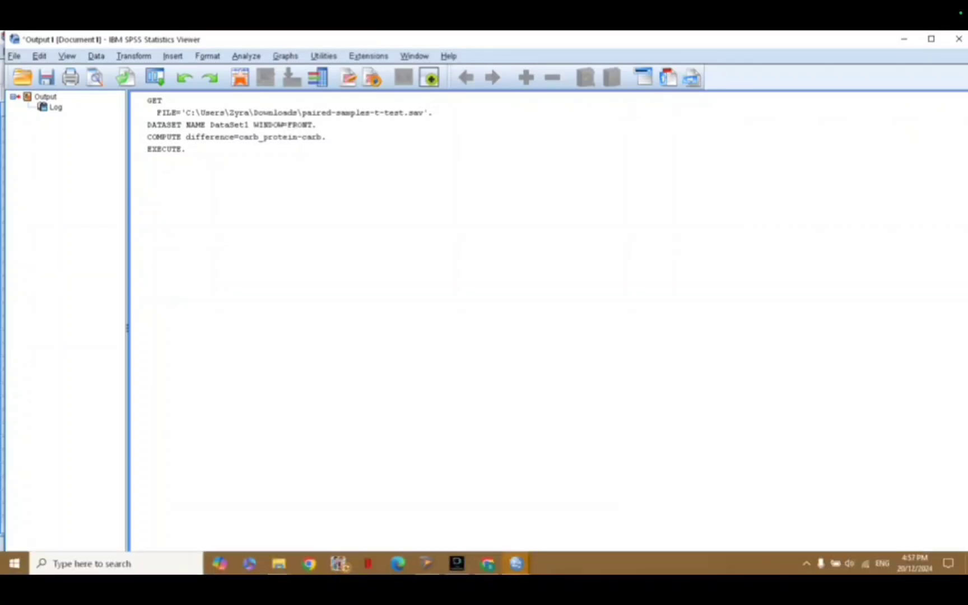
mouse_move(515, 564)
click(594, 498)
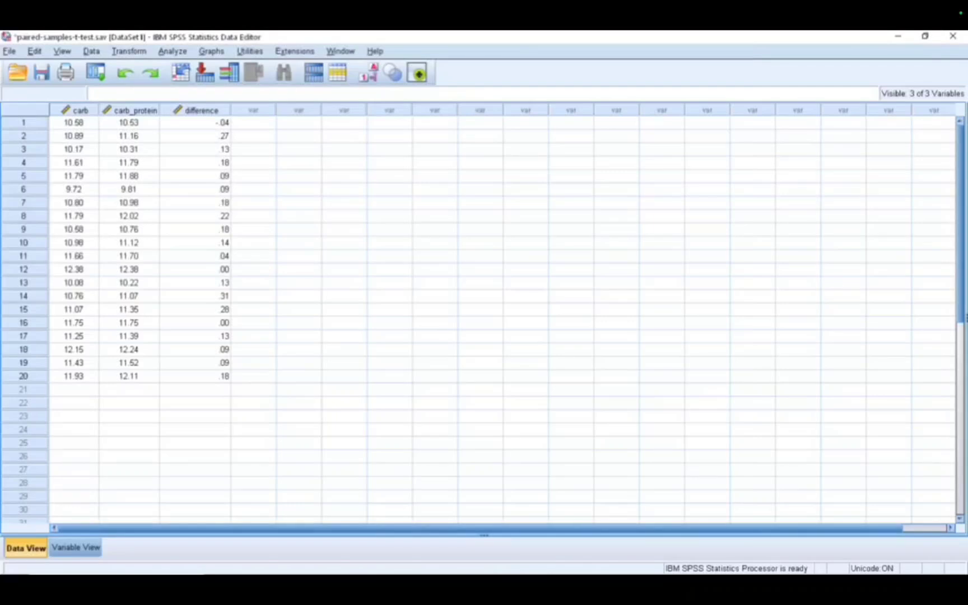
Start an Explore analysis with the difference variable in the dependent list.
click(201, 110)
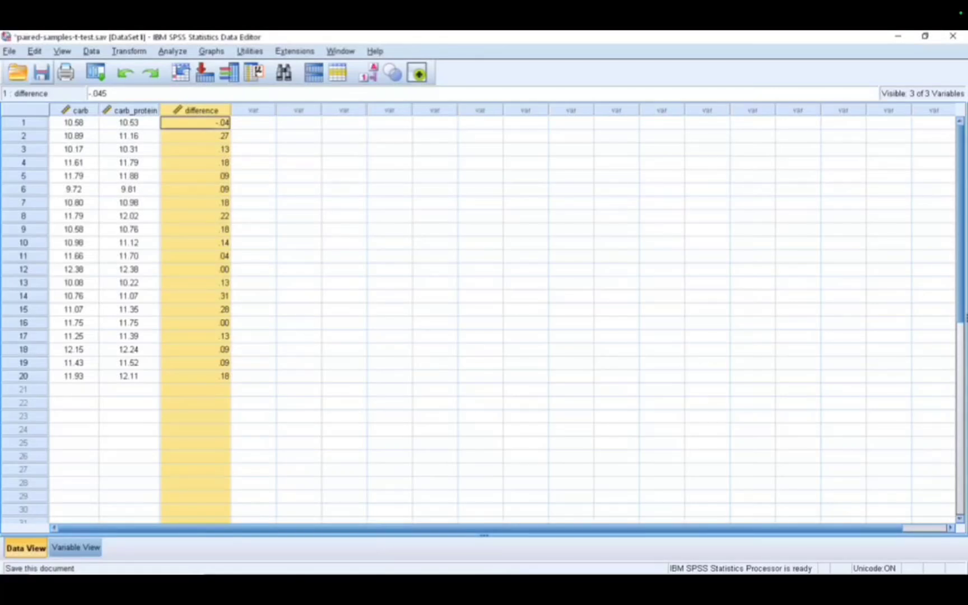
click(172, 51)
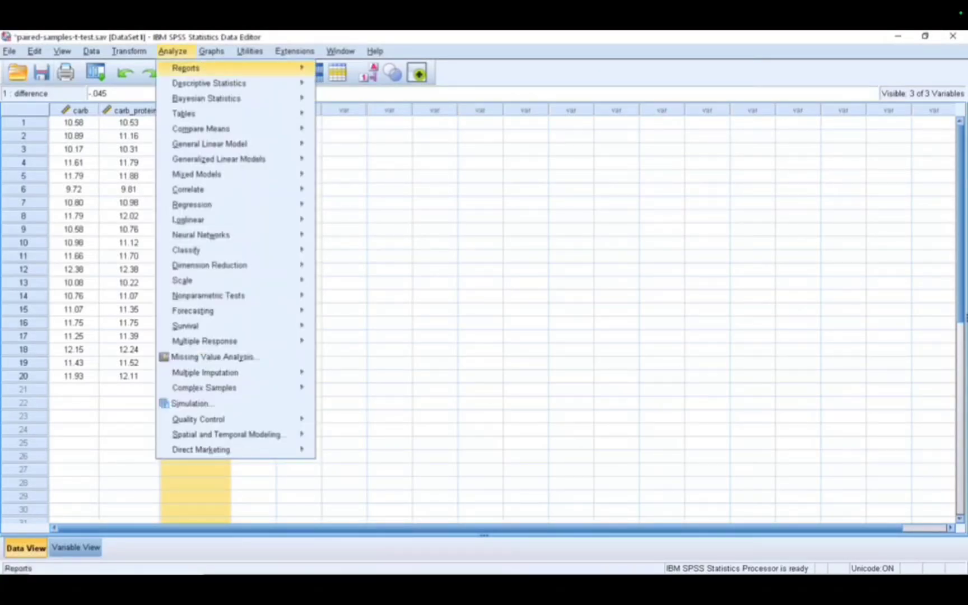
mouse_move(209, 84)
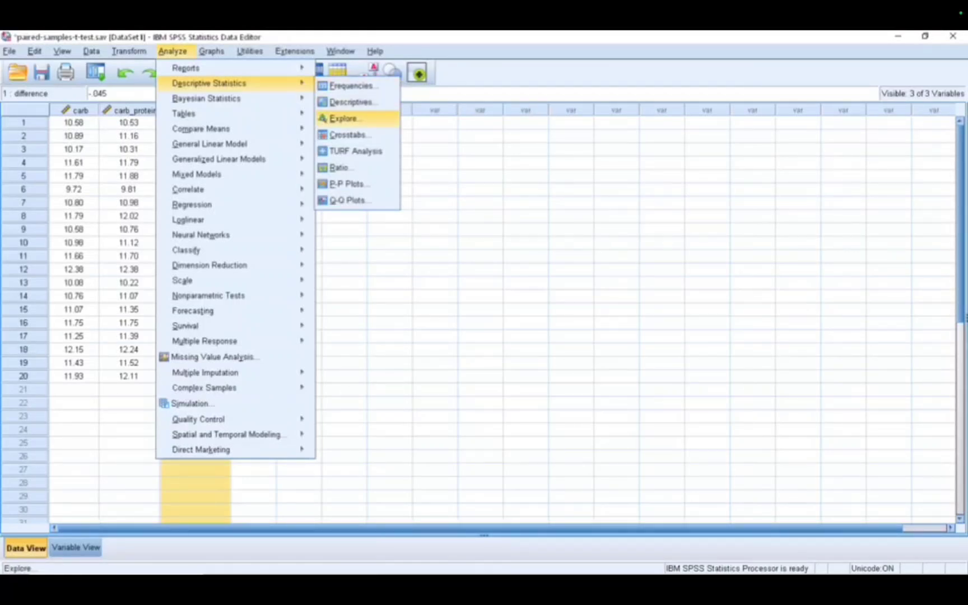
click(343, 119)
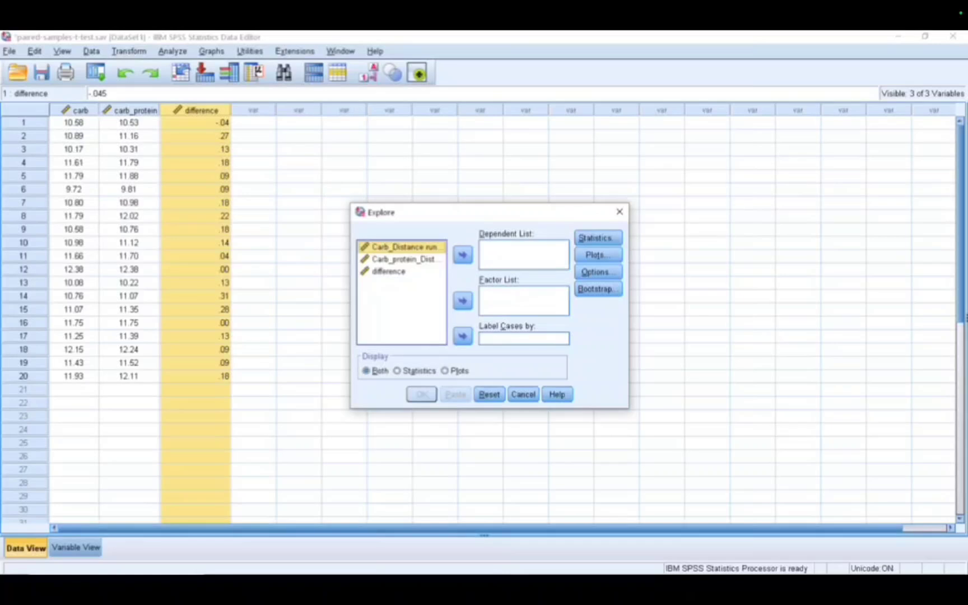
click(389, 271)
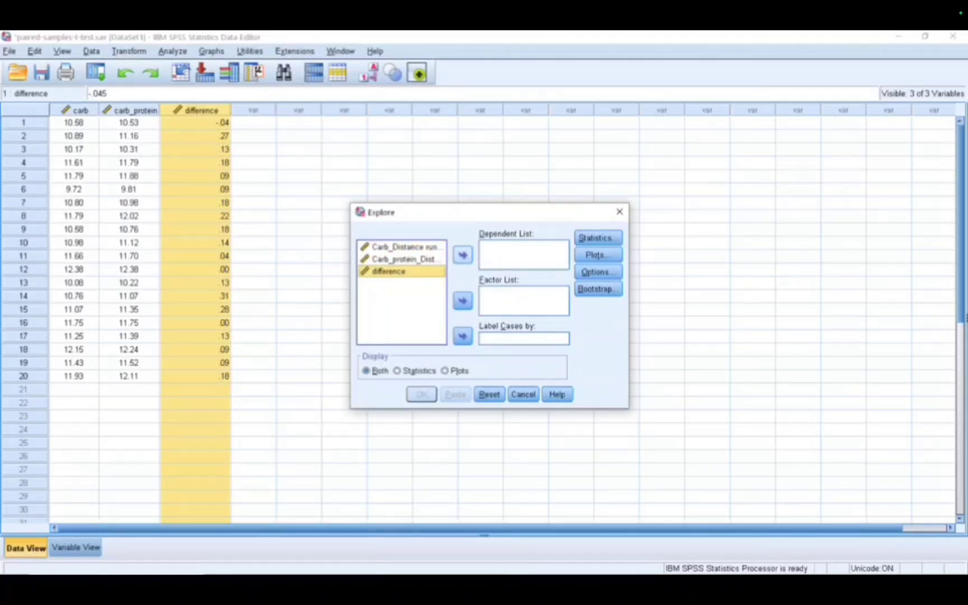
click(463, 256)
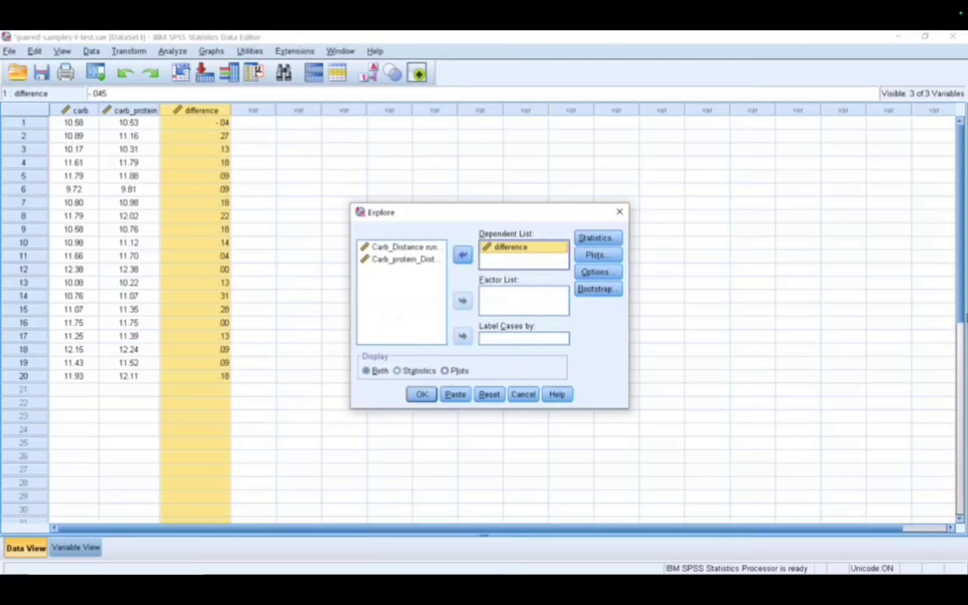
Run Explore displaying plots only, with stem-and-leaf off and normality plots with tests on.
click(445, 370)
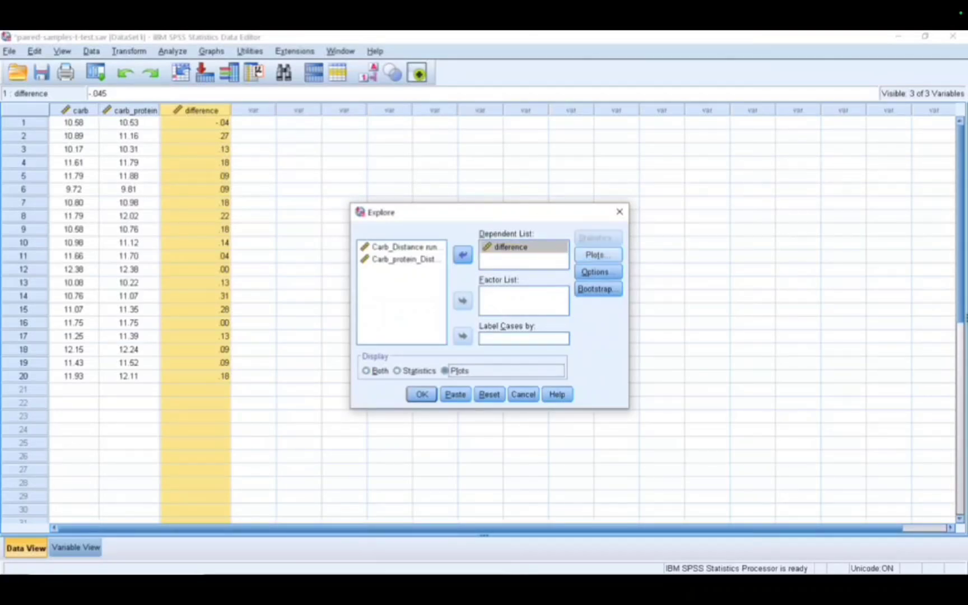
click(597, 255)
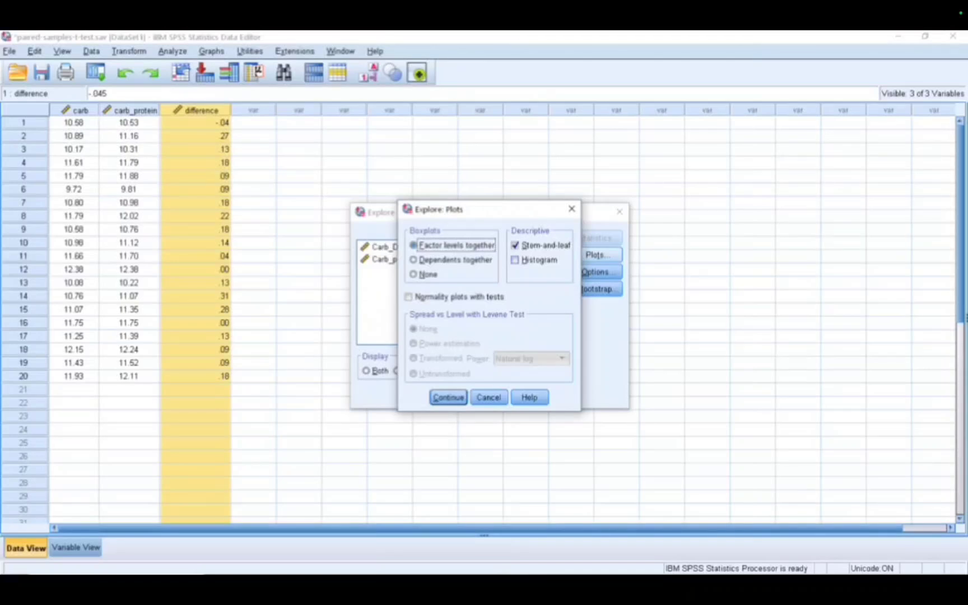
click(515, 246)
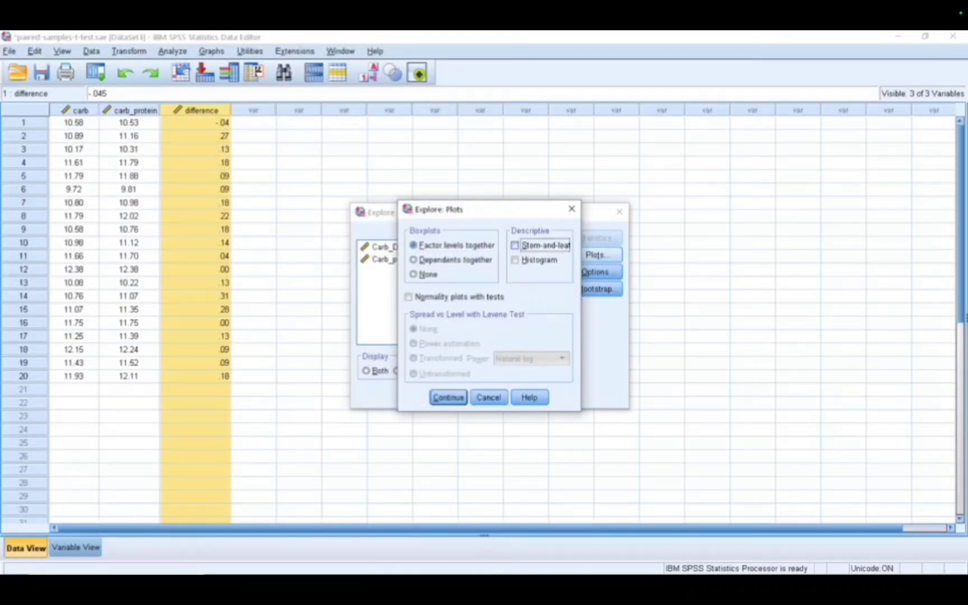
click(409, 297)
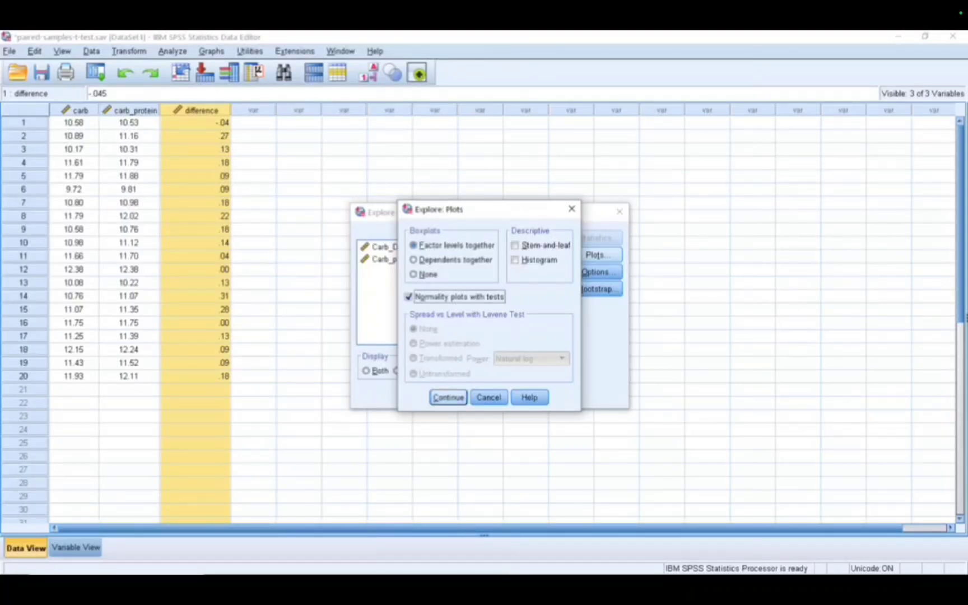
click(448, 397)
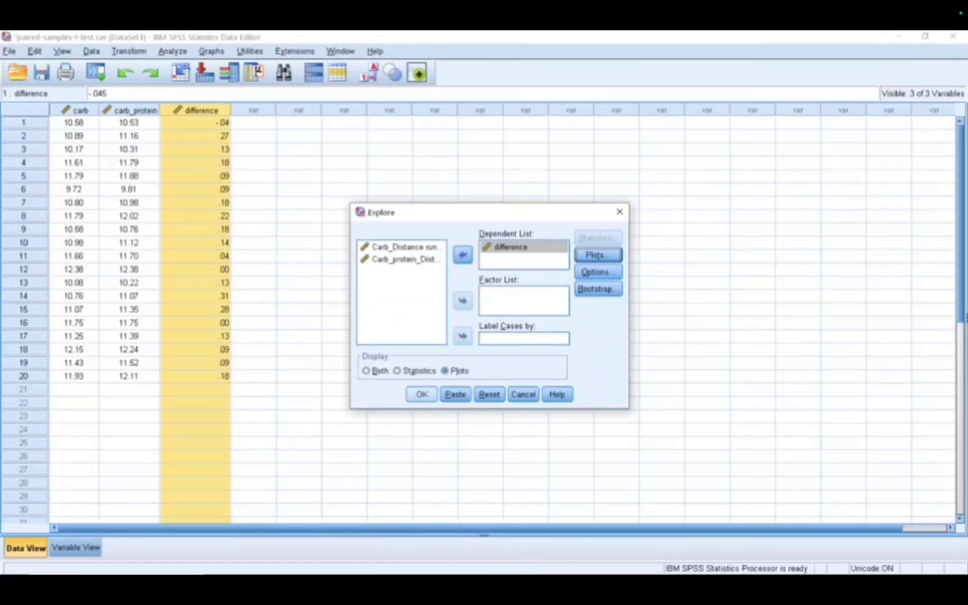
key(Return)
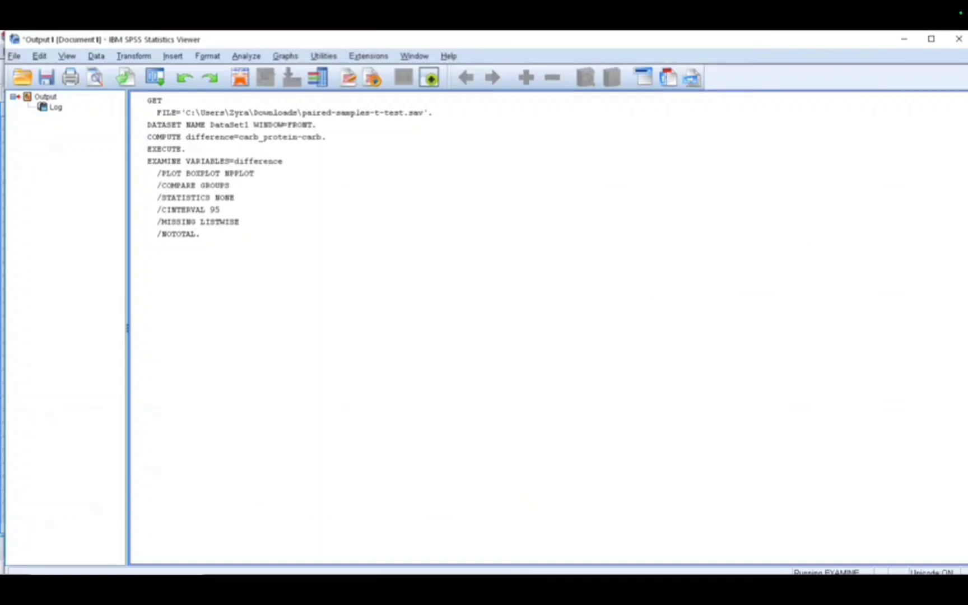
Set up a Paired-Samples T Test with carb_protein as Variable1 and carb as Variable2 of pair 1.
click(950, 450)
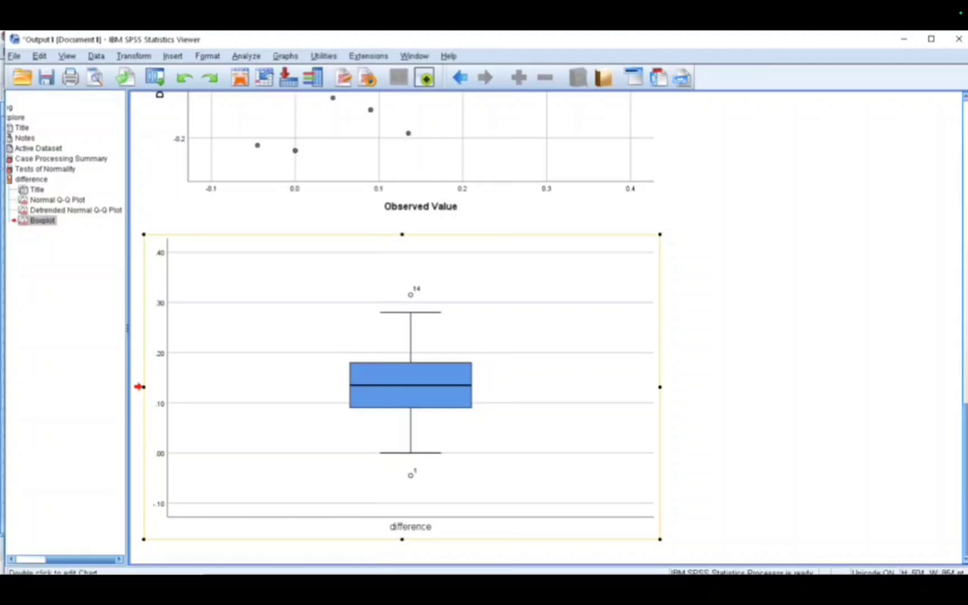
click(942, 437)
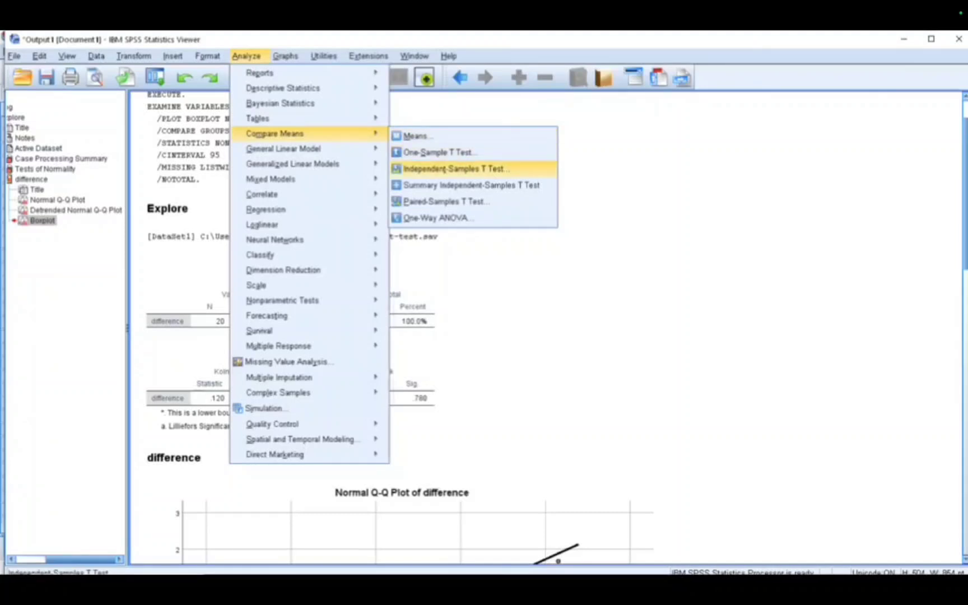
click(446, 202)
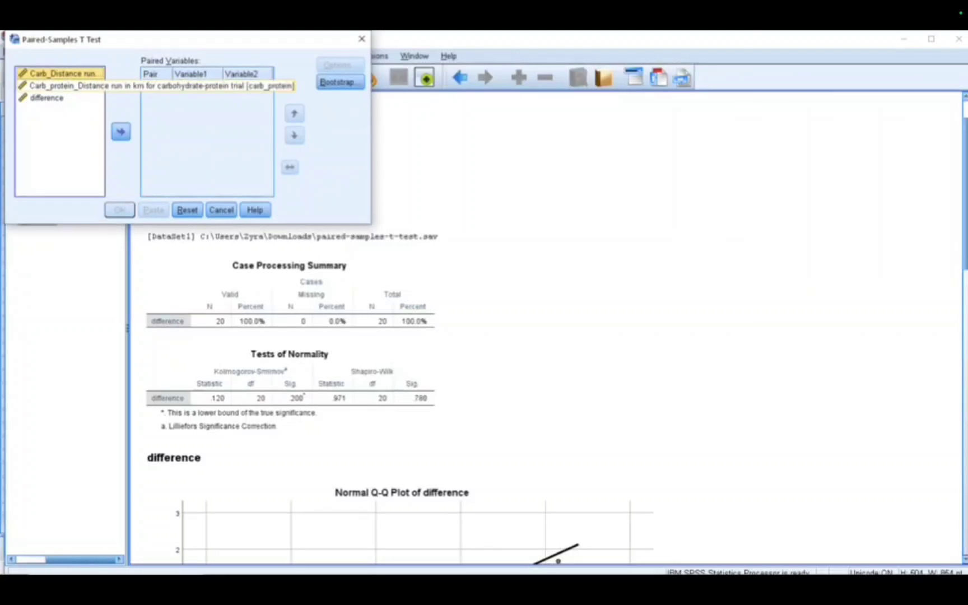
click(60, 85)
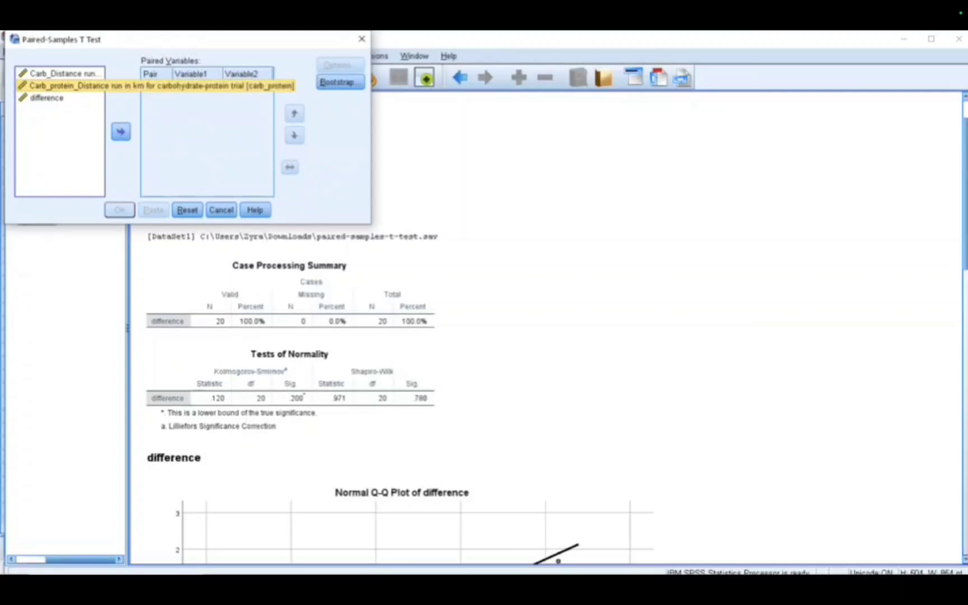
click(61, 74)
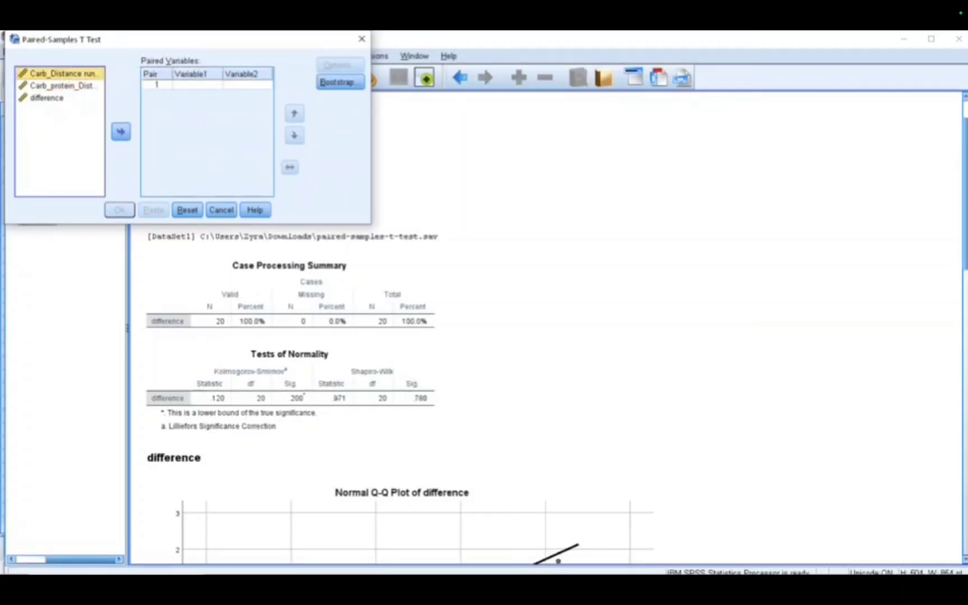
click(62, 86)
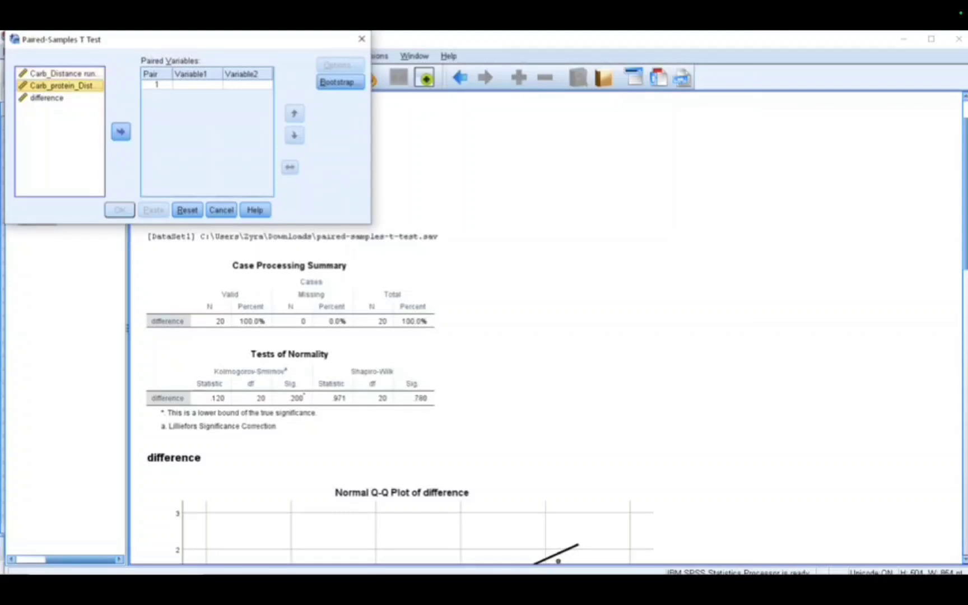
click(120, 132)
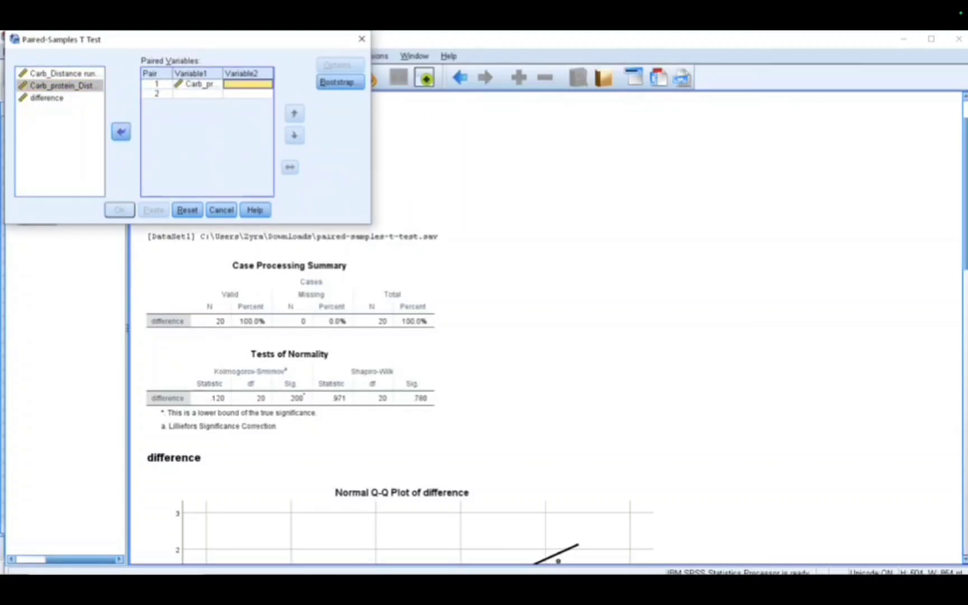
click(61, 74)
click(121, 132)
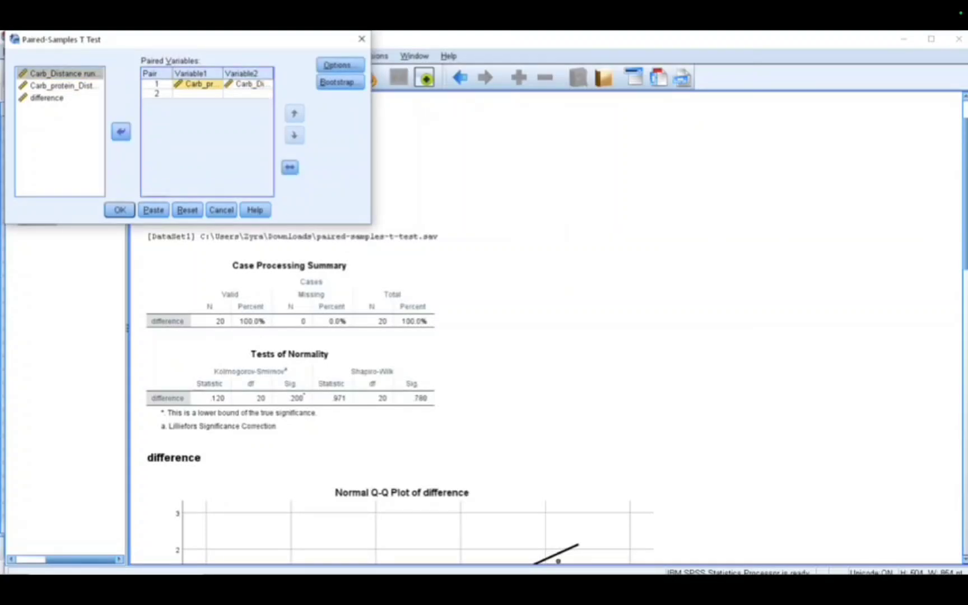
Set the confidence interval percentage to 95 and run the paired-samples t-test.
click(248, 84)
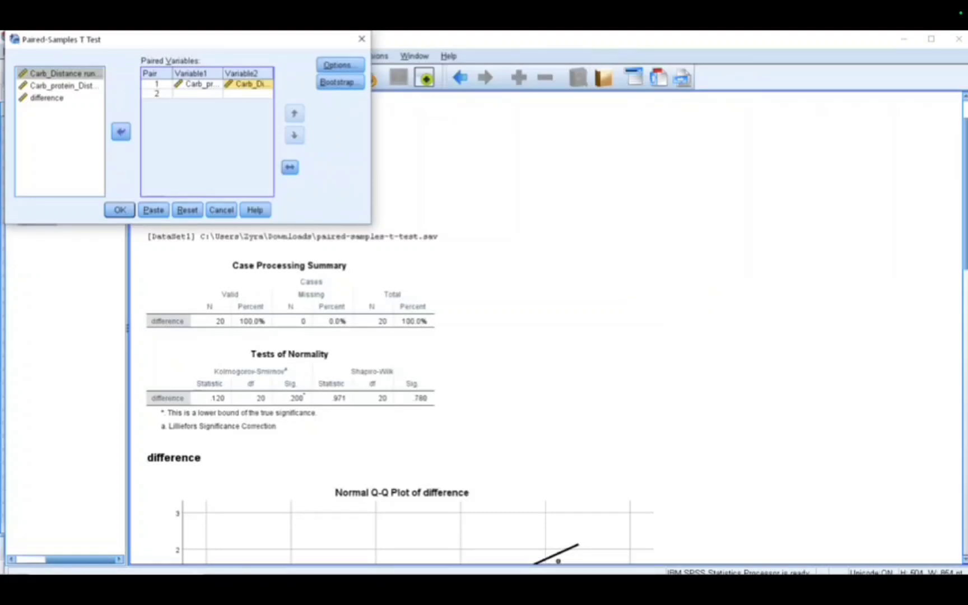
click(340, 65)
text(95)
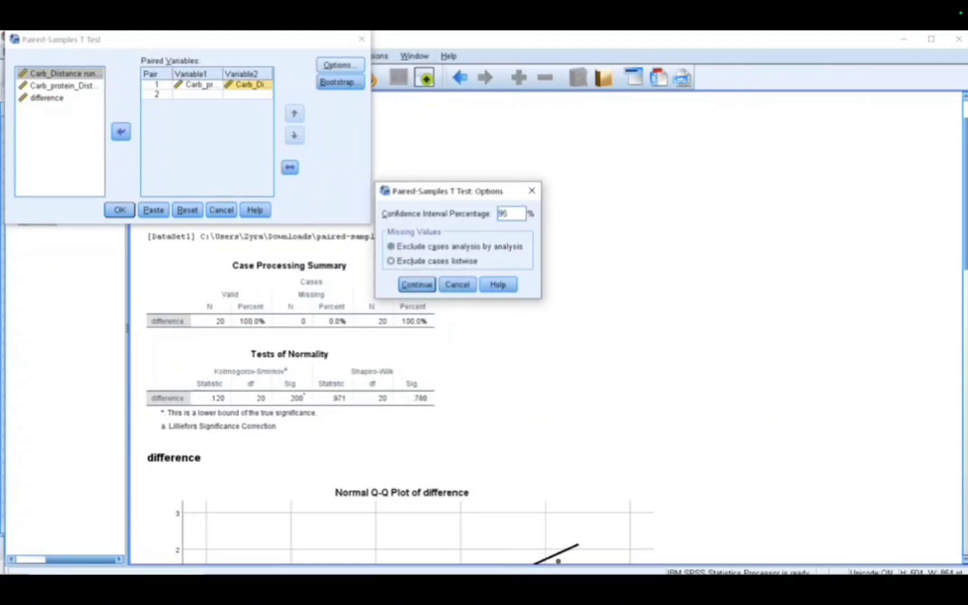
key(Return)
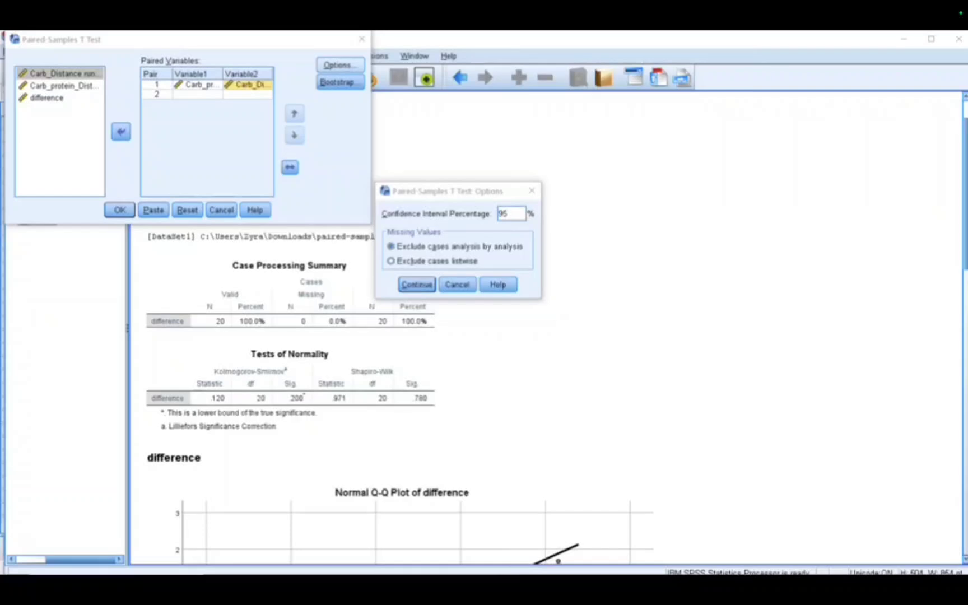
click(417, 284)
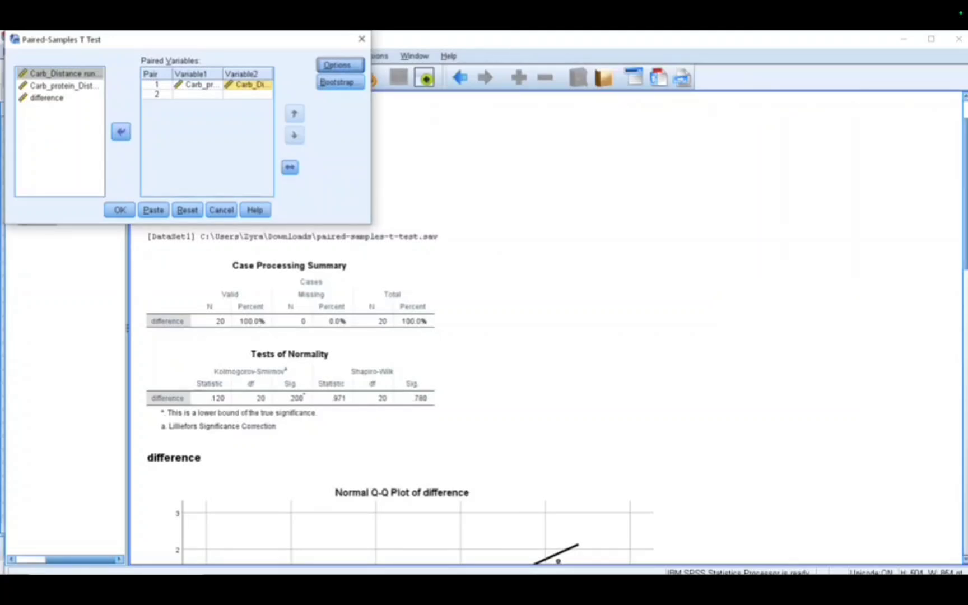
click(120, 210)
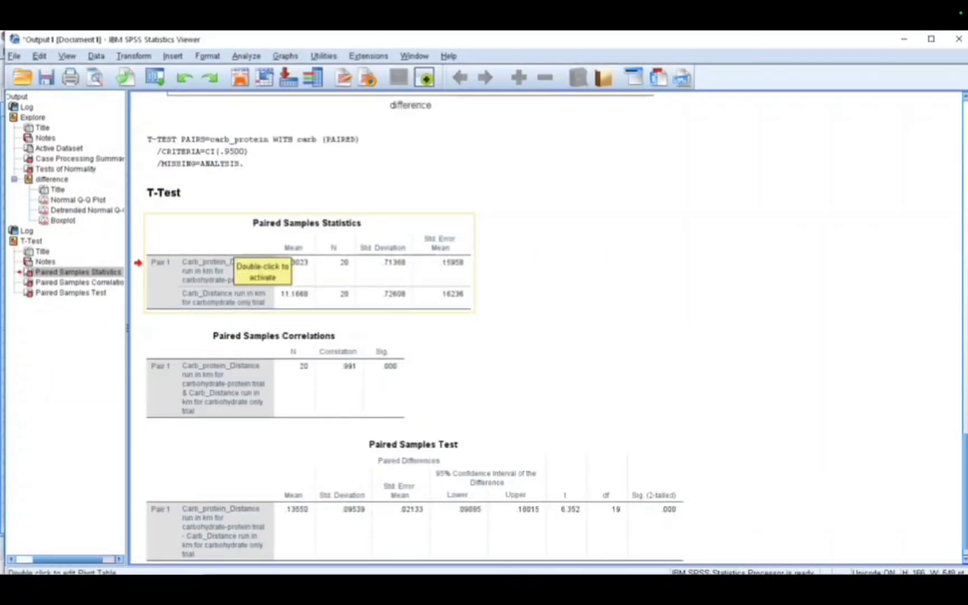
Examine the Paired Samples Statistics, Paired Samples Correlations and Paired Samples Test tables in the t-test output.
scroll(550, 326, down, 1)
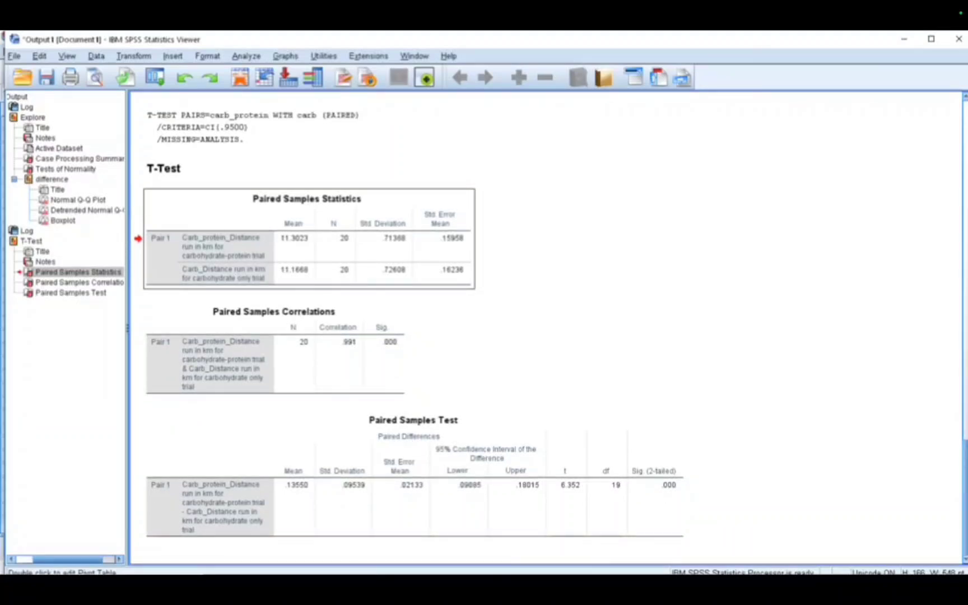
click(277, 350)
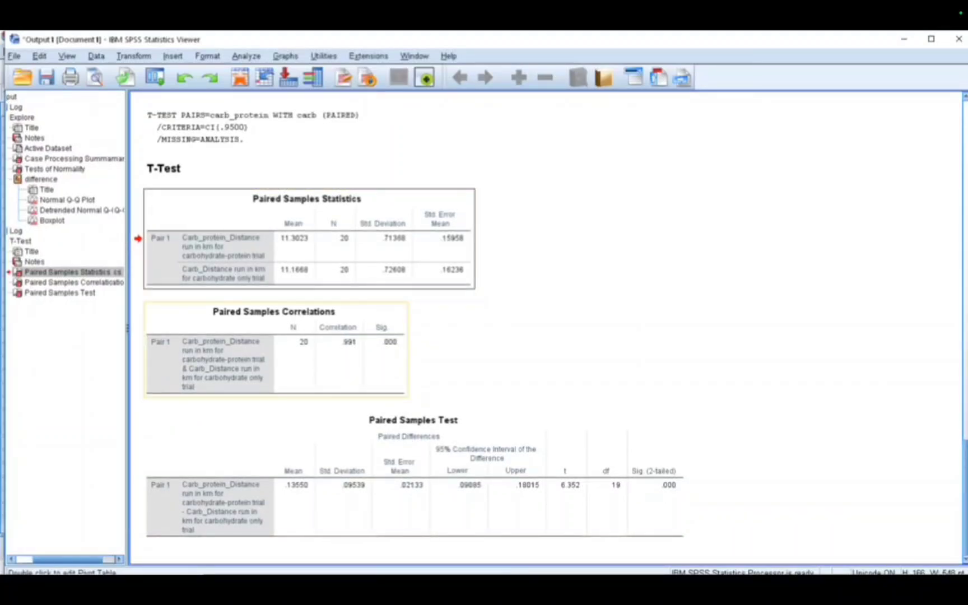
click(276, 350)
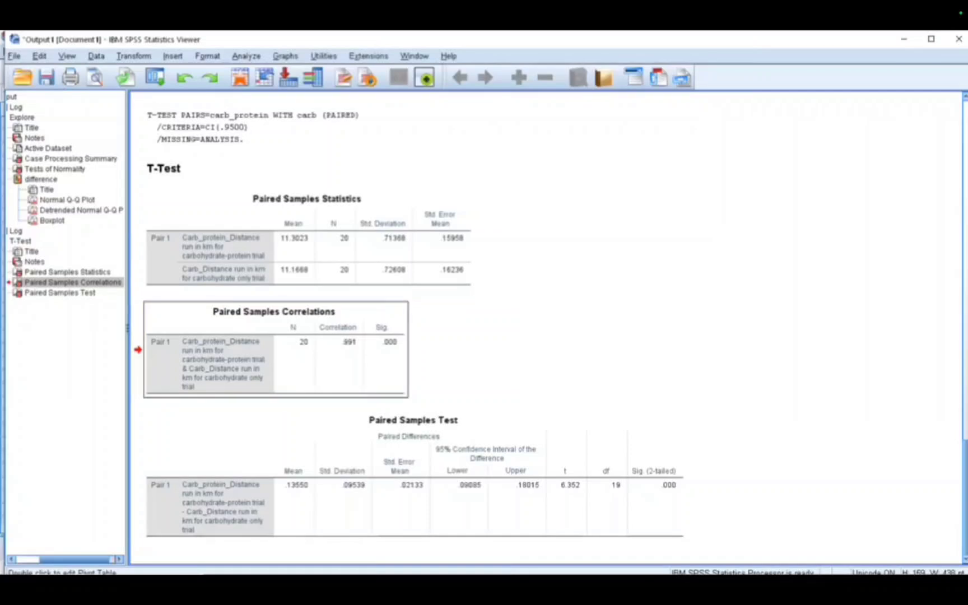
click(415, 476)
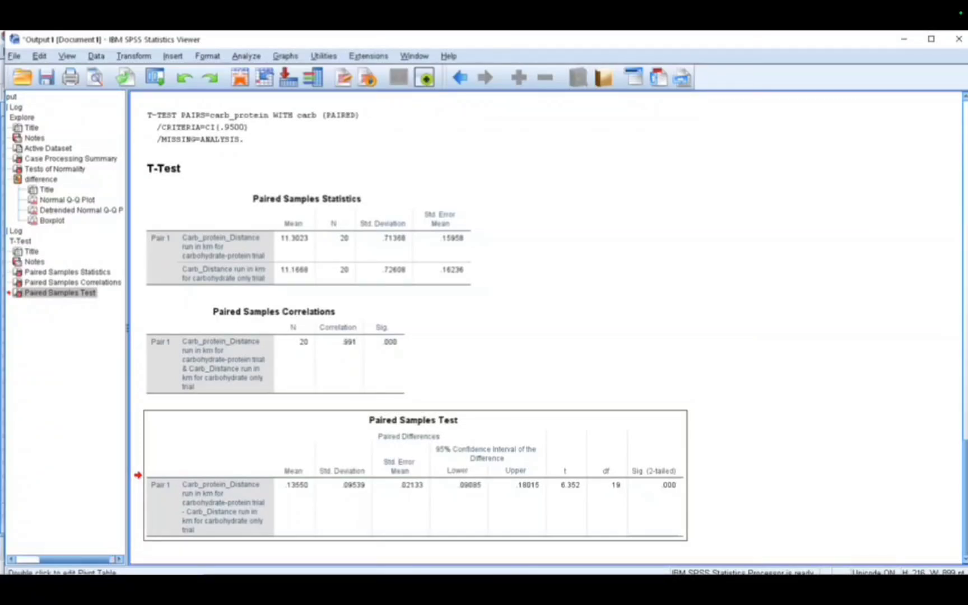
click(515, 347)
click(337, 246)
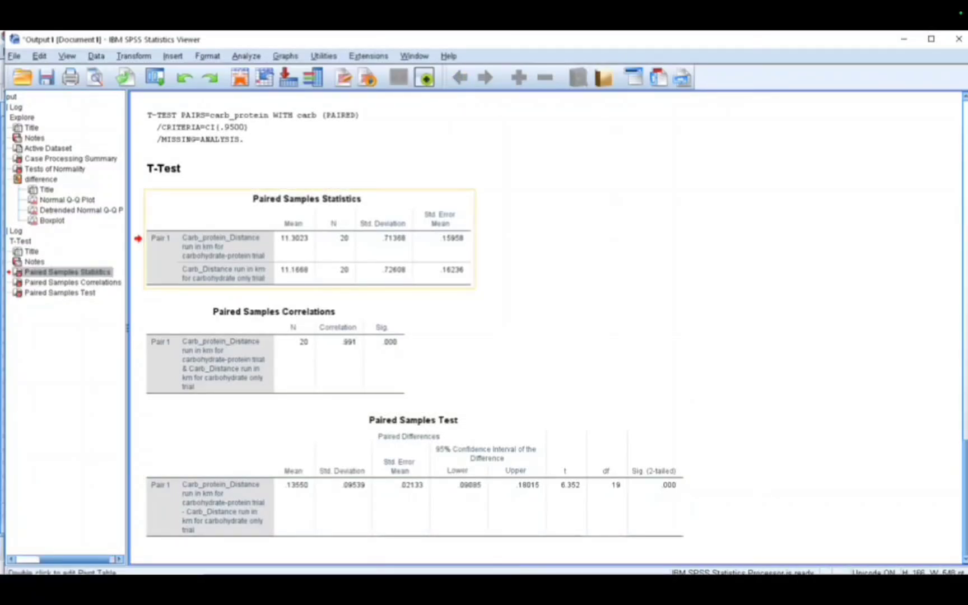
click(308, 350)
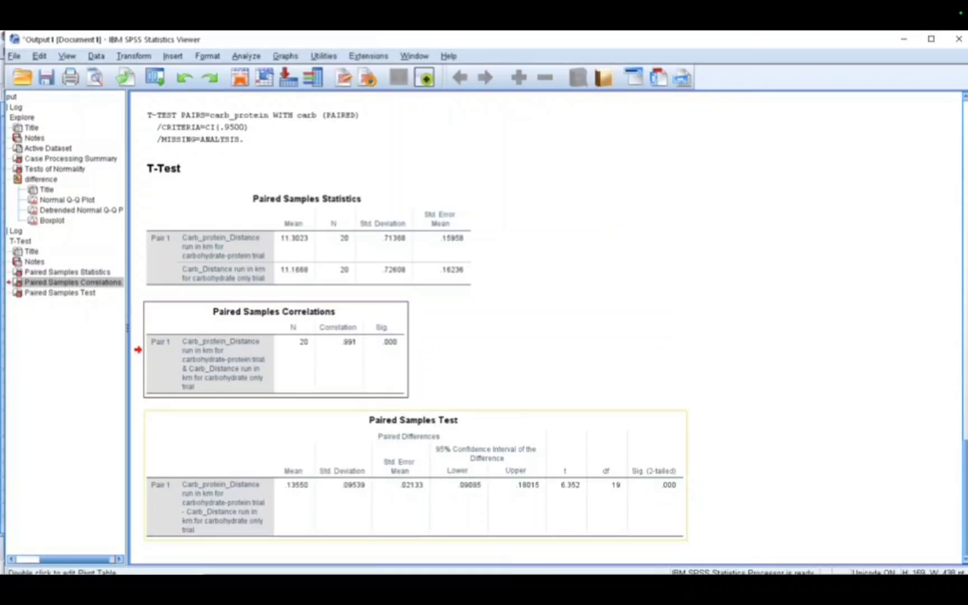
click(415, 476)
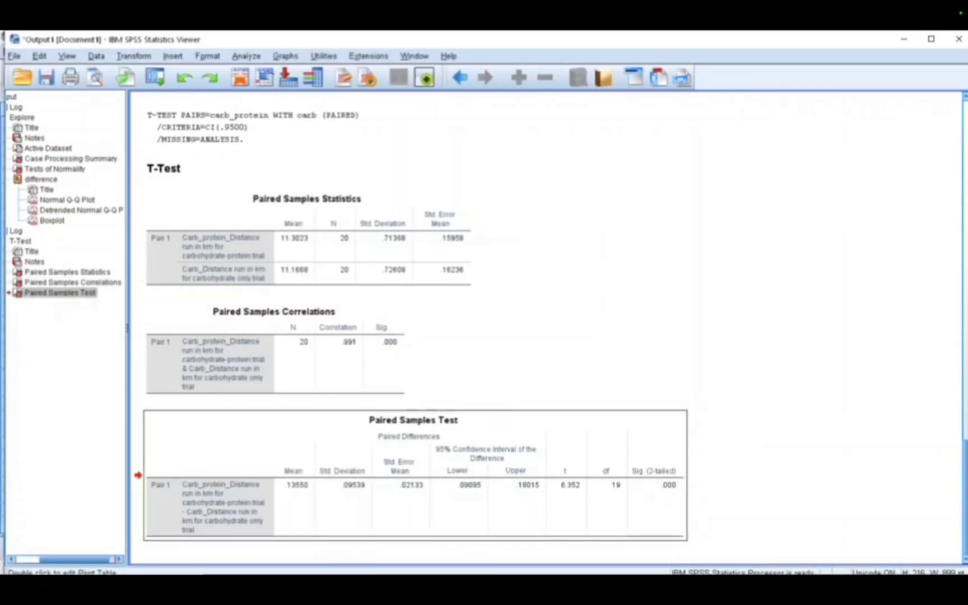
click(336, 247)
click(308, 353)
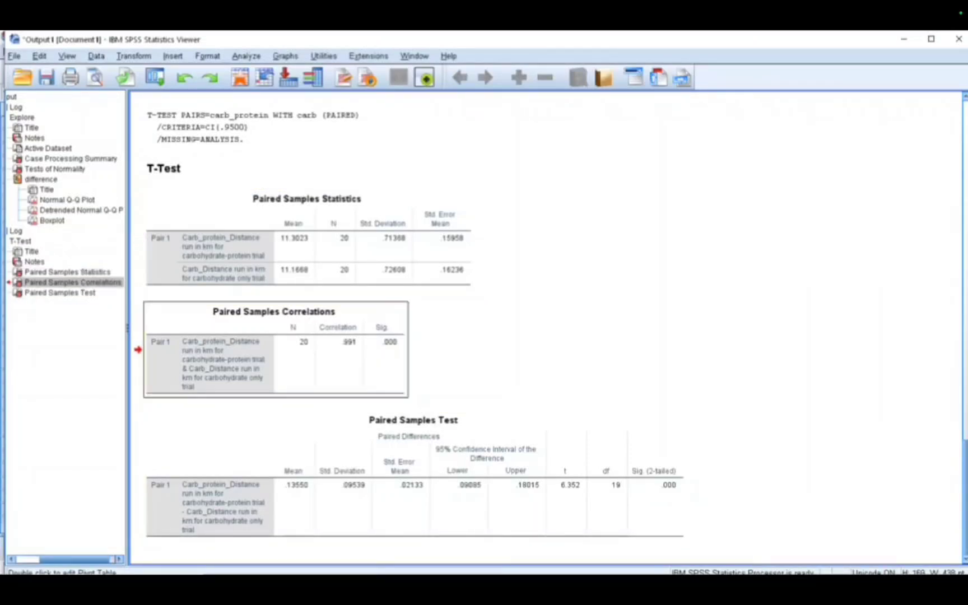
click(415, 477)
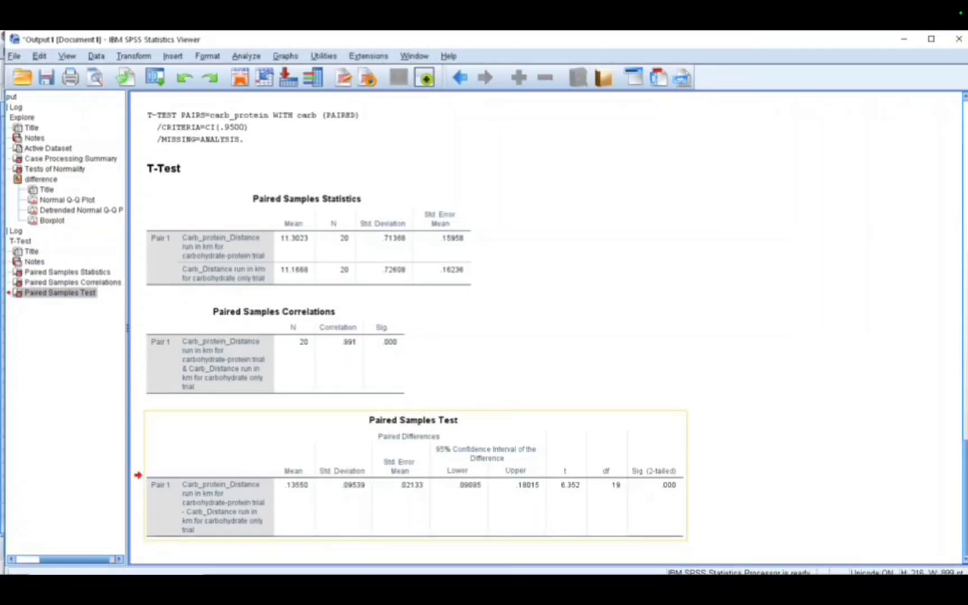
mouse_move(507, 570)
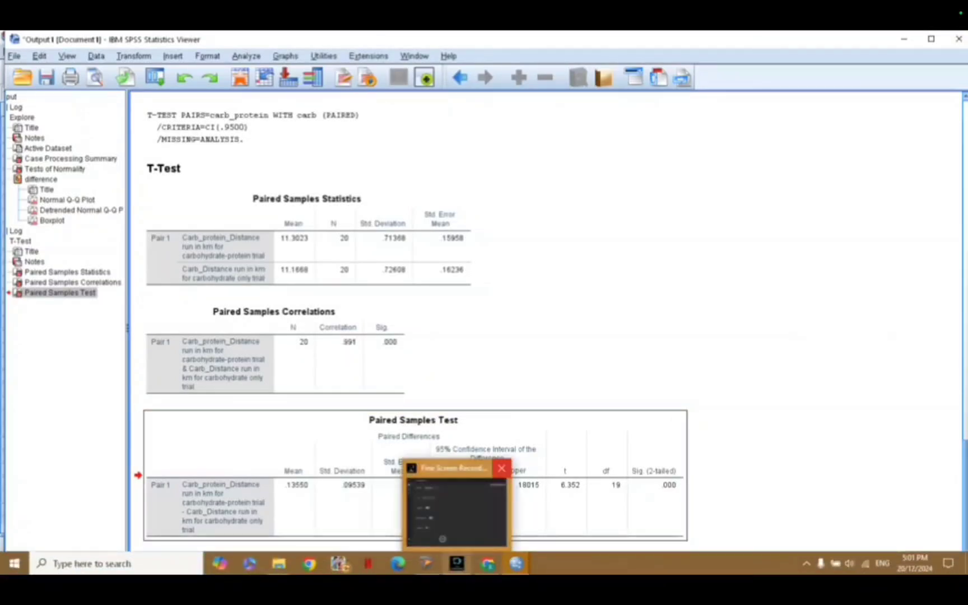
Return from the t-test output to the data editor and create a new empty dataset.
click(560, 347)
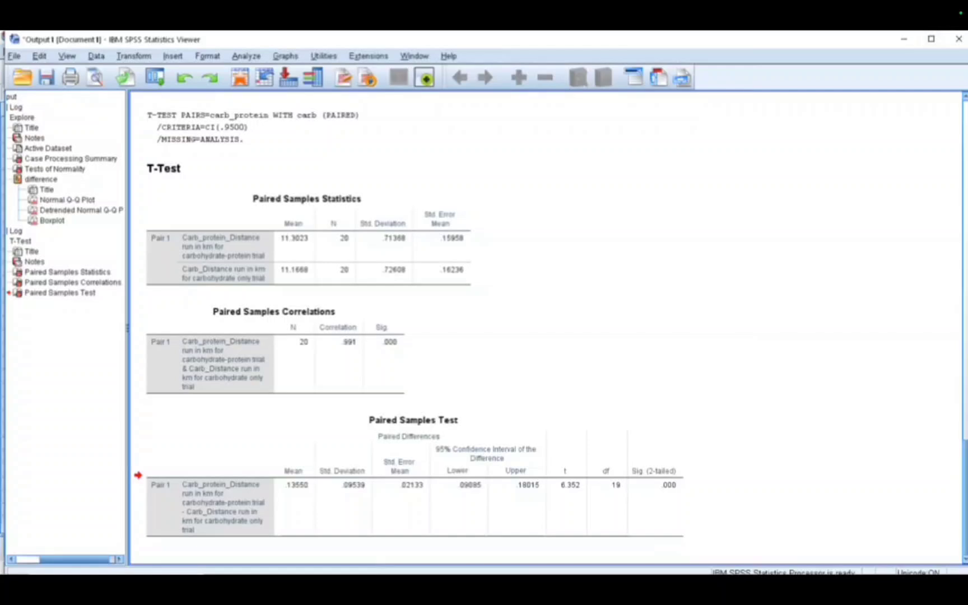
click(903, 39)
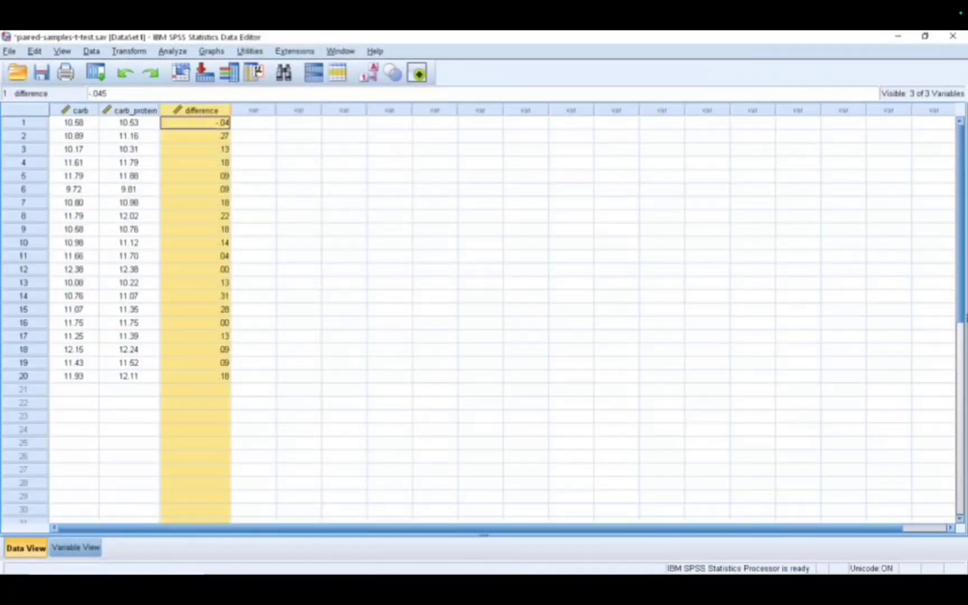
click(9, 51)
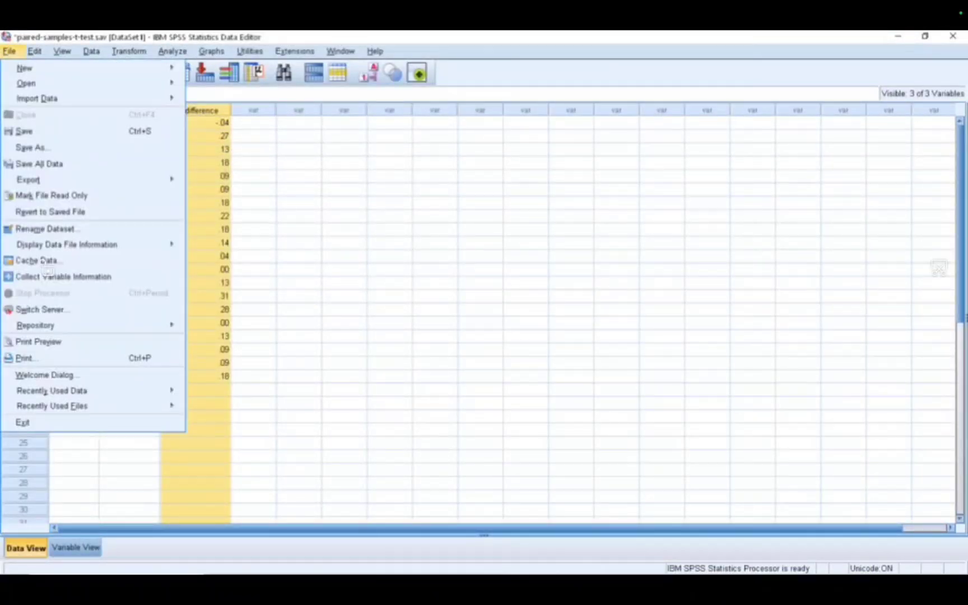
mouse_move(24, 68)
click(207, 70)
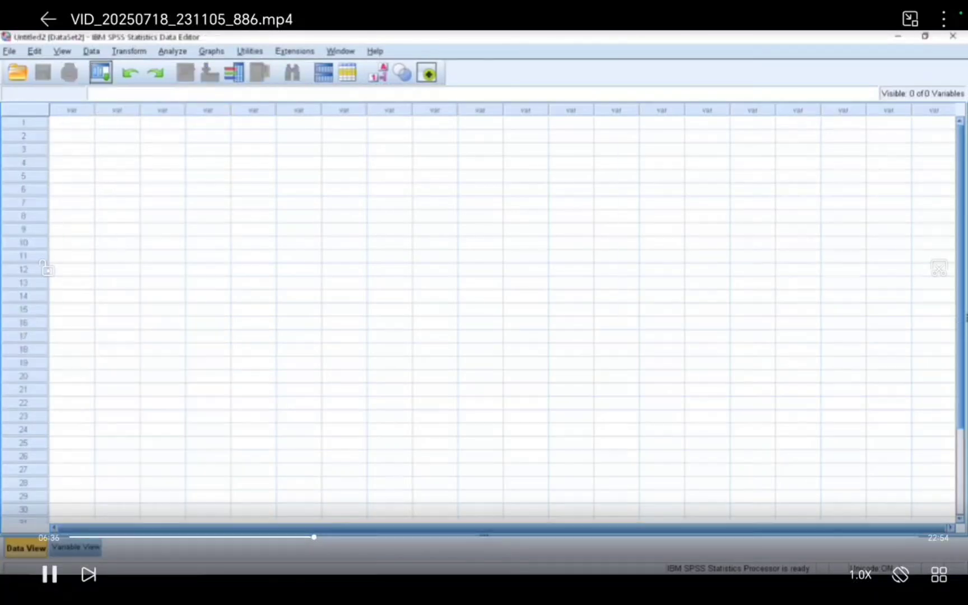
Open the data file standard-multiple-regression.sav from the Downloads folder.
key(alt+f)
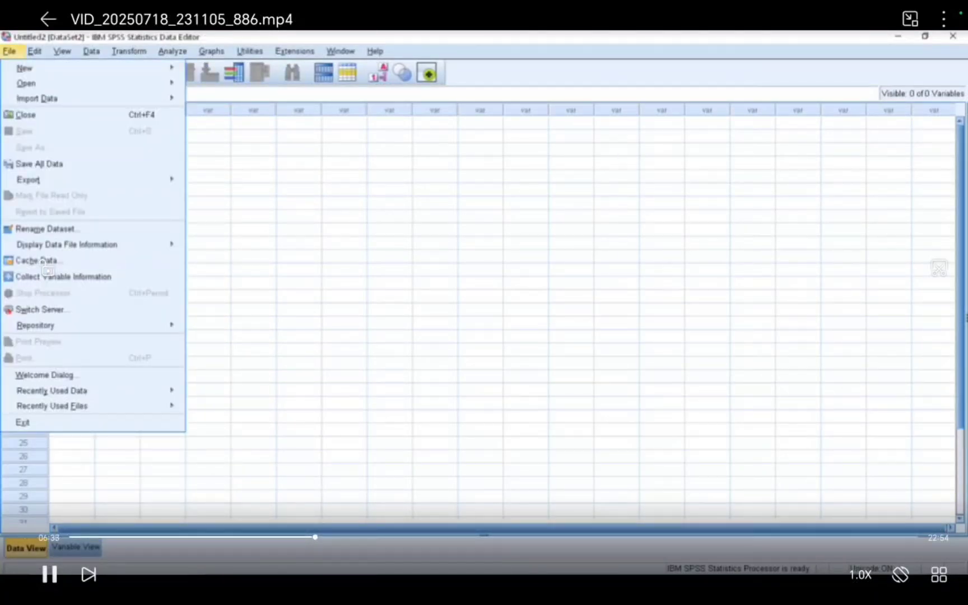
mouse_move(27, 84)
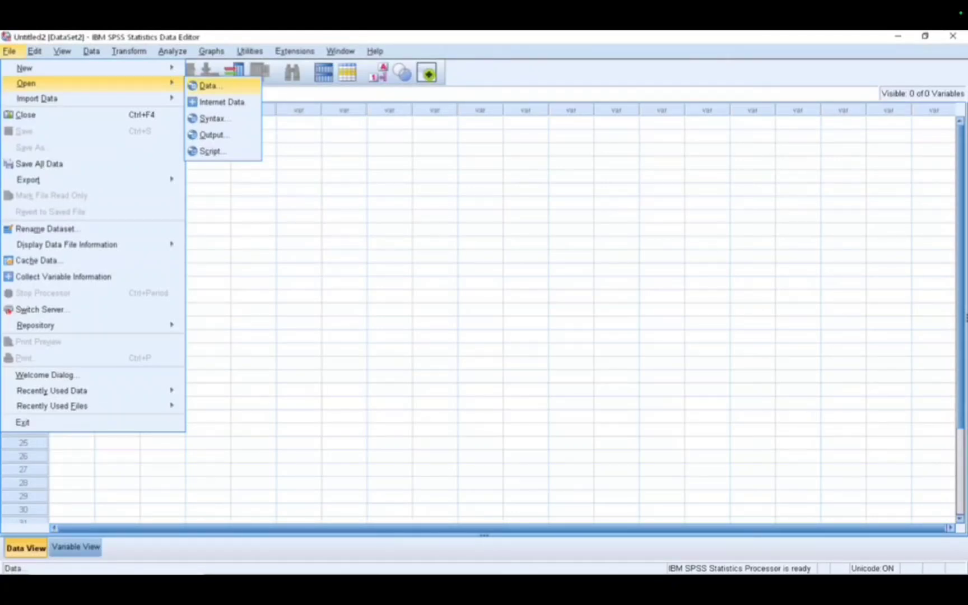
key(Return)
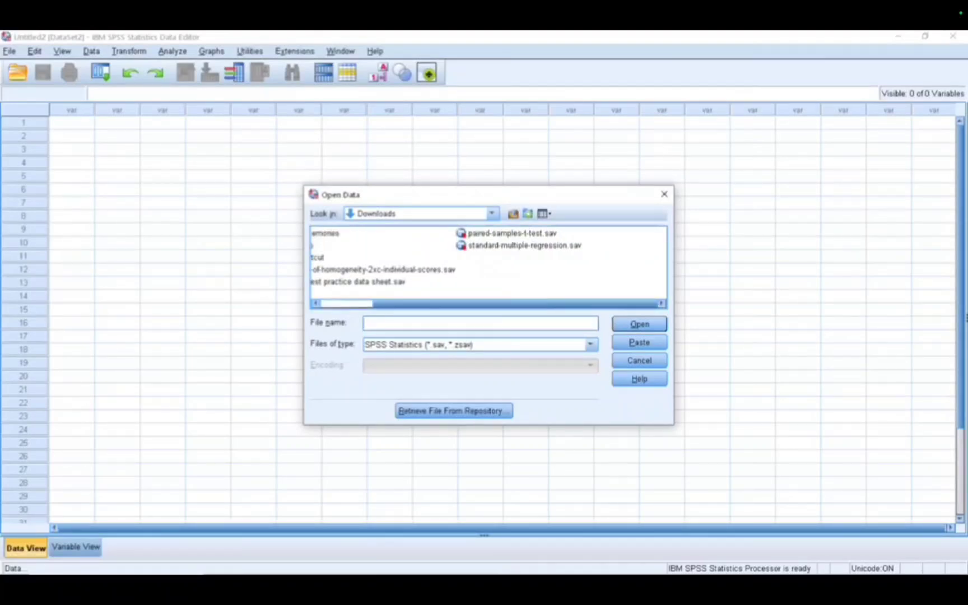
click(589, 245)
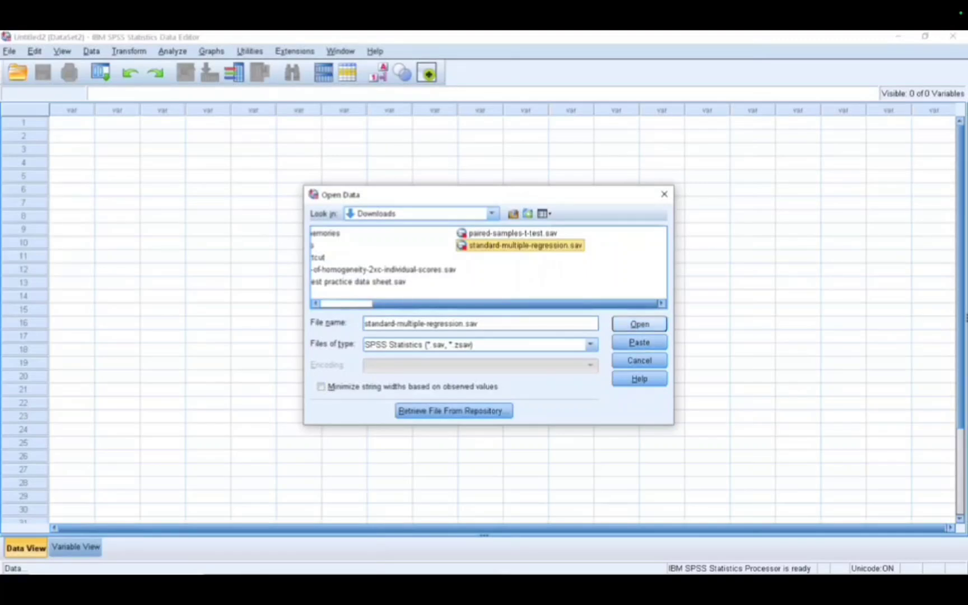
click(639, 324)
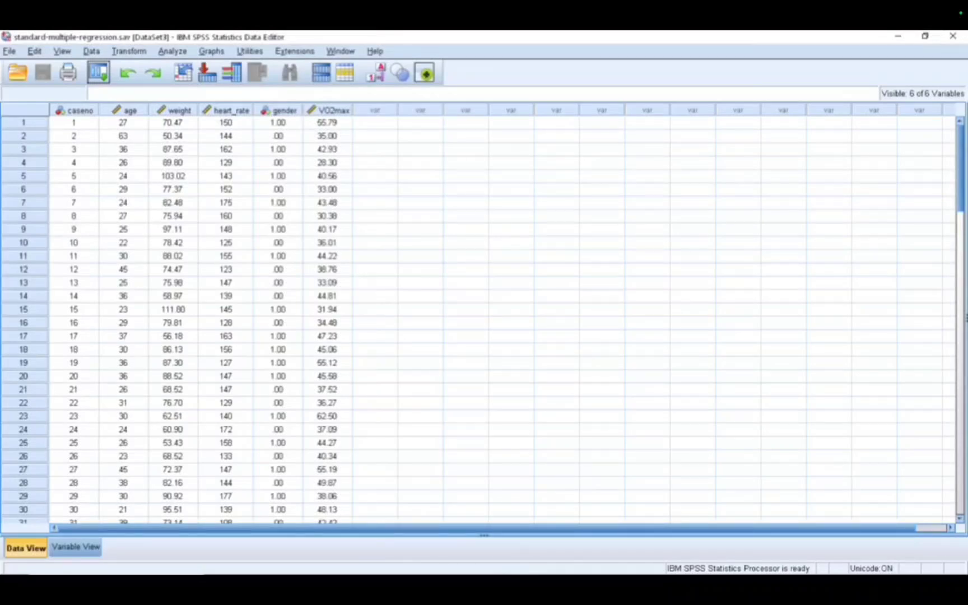
Examine the variable definitions of the regression dataset, going through each attribute from Name and Type to Measure and Role.
click(76, 547)
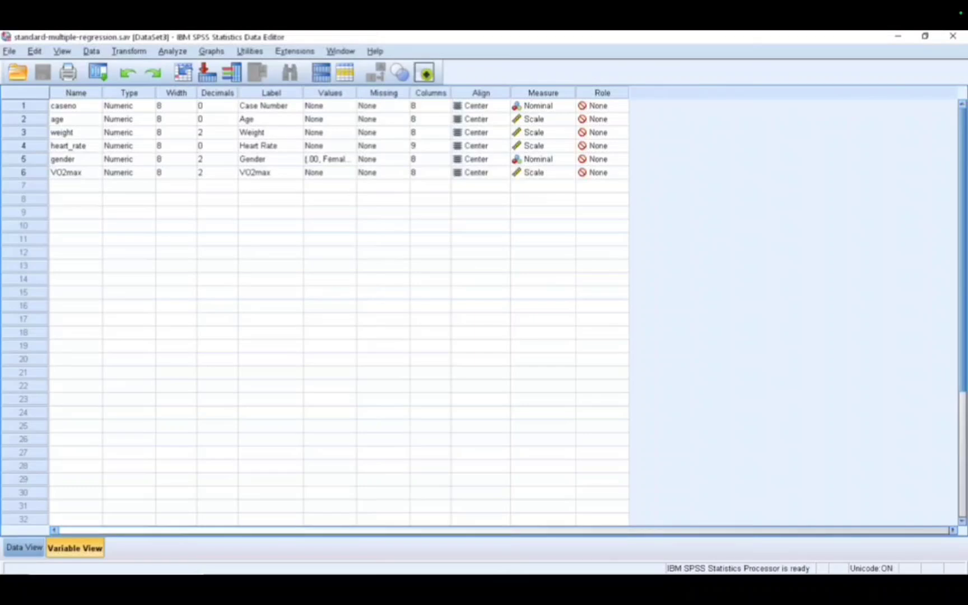
click(75, 93)
click(128, 93)
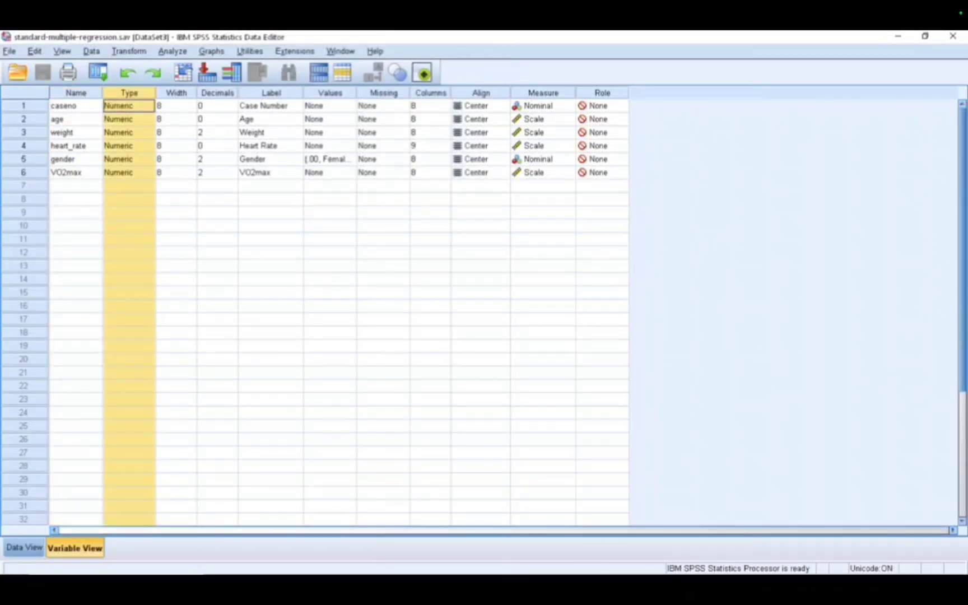
click(176, 93)
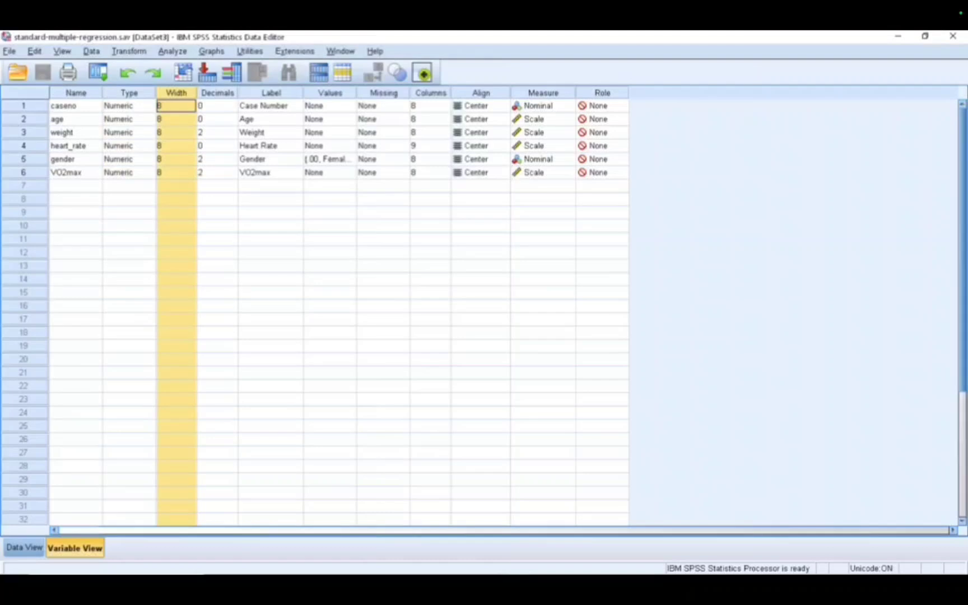
click(217, 93)
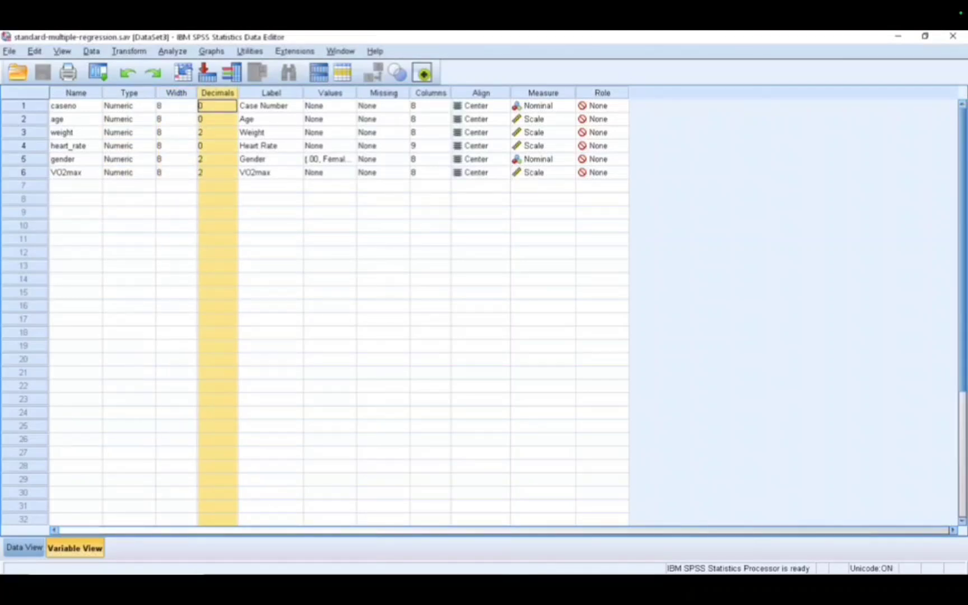
click(271, 93)
click(330, 93)
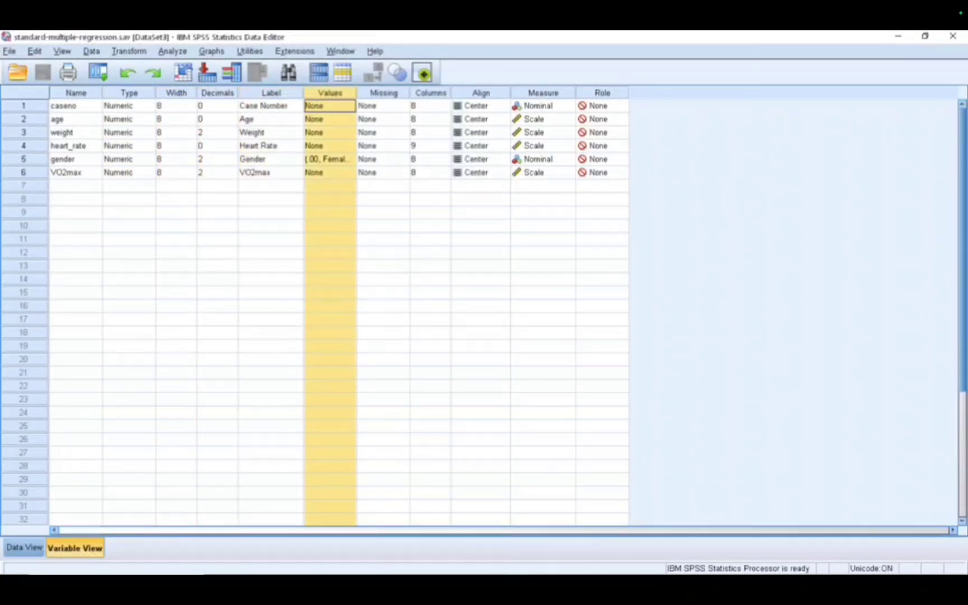
click(383, 93)
click(431, 93)
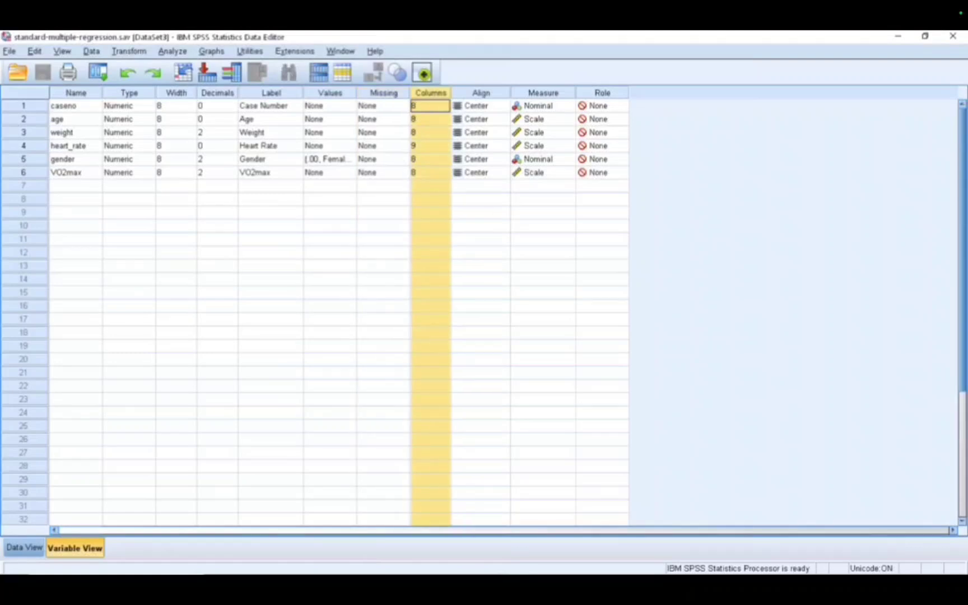
click(480, 93)
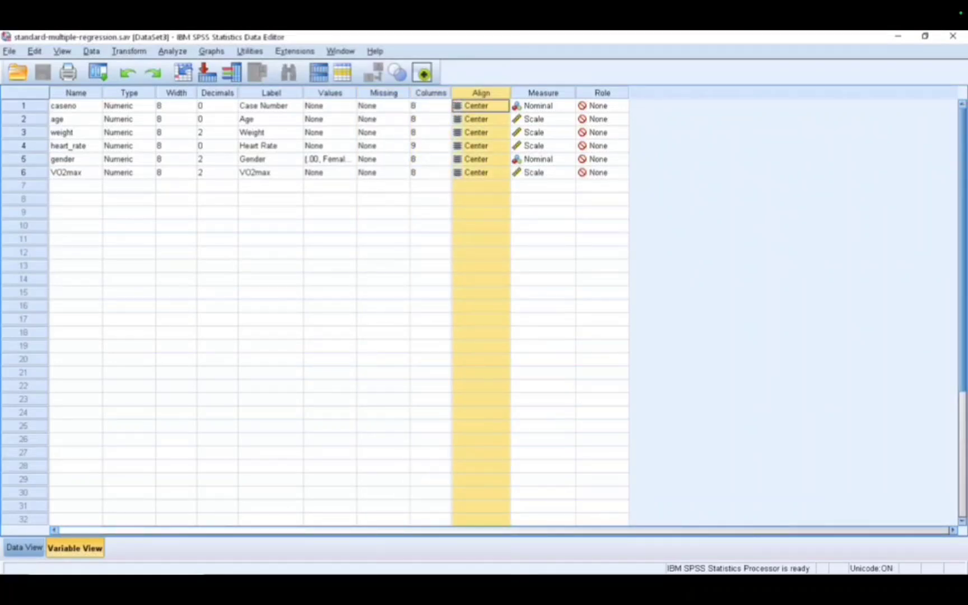
click(543, 93)
click(602, 93)
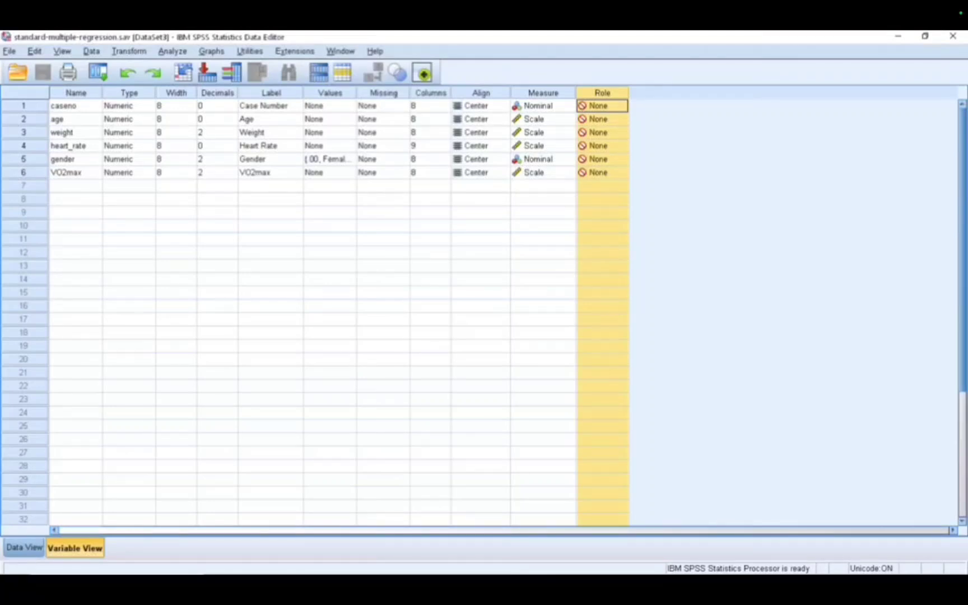
Examine the data values of the caseno, age, weight, heart_rate and gender variables.
click(25, 548)
click(75, 110)
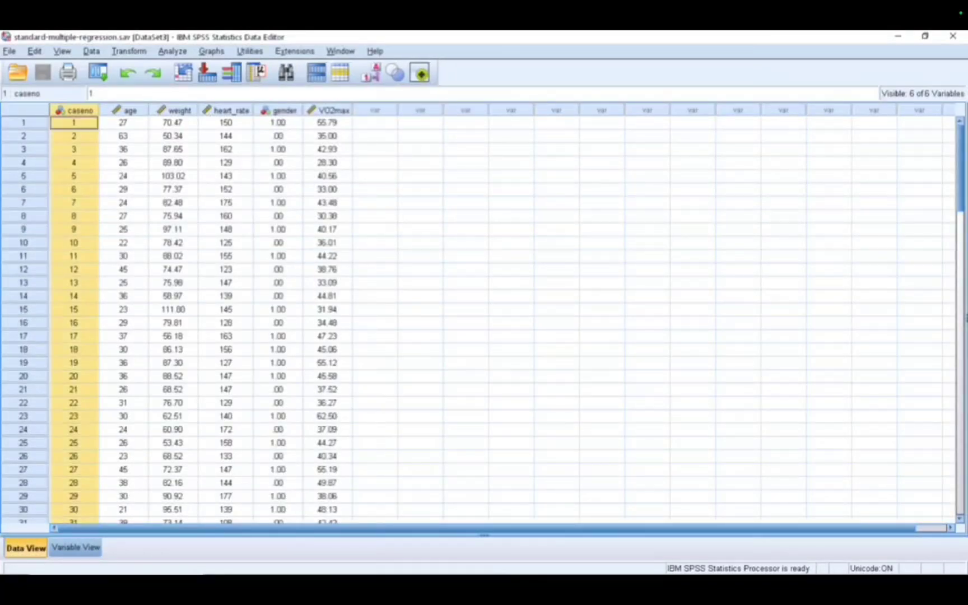
click(125, 111)
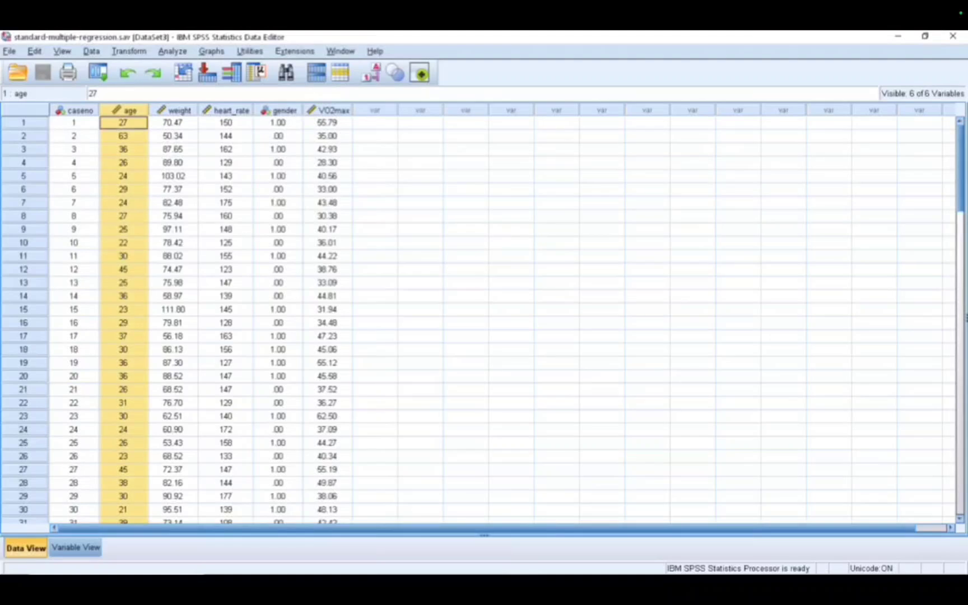
click(174, 110)
click(230, 111)
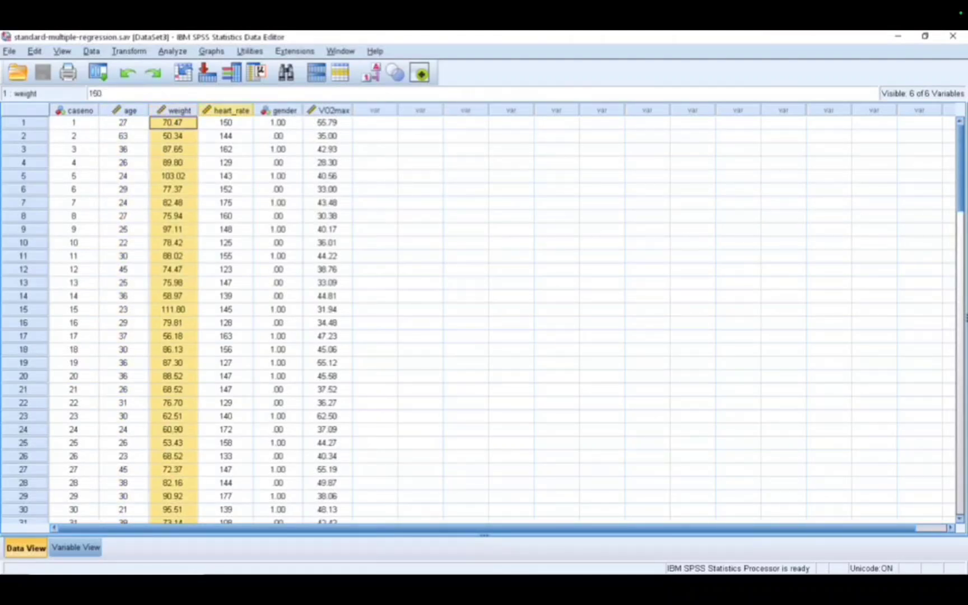
click(284, 111)
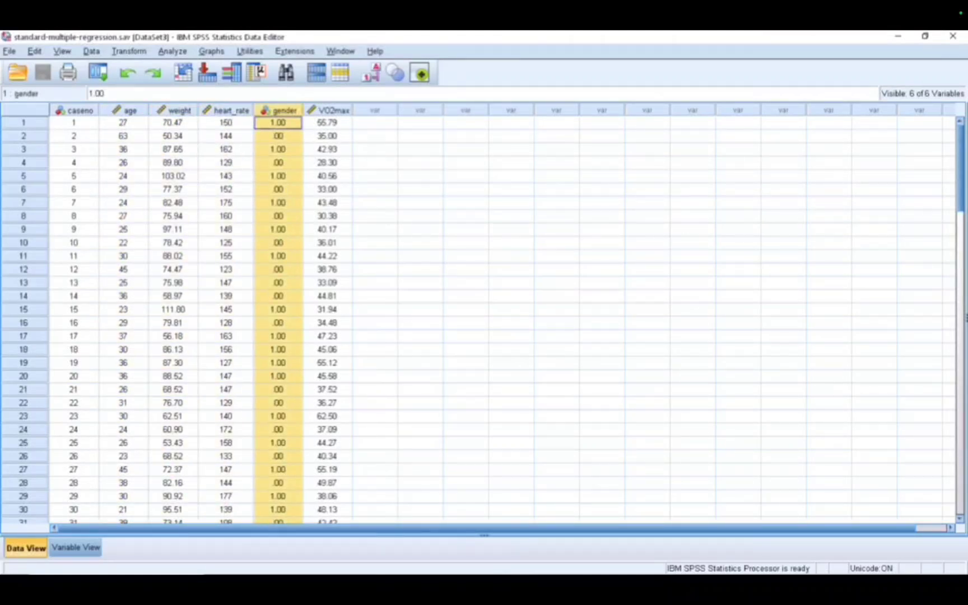